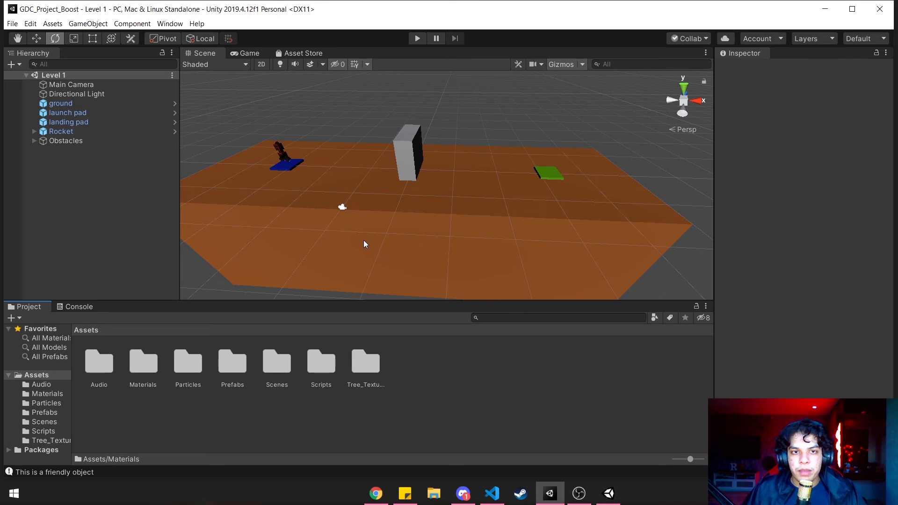
key(alt+Tab)
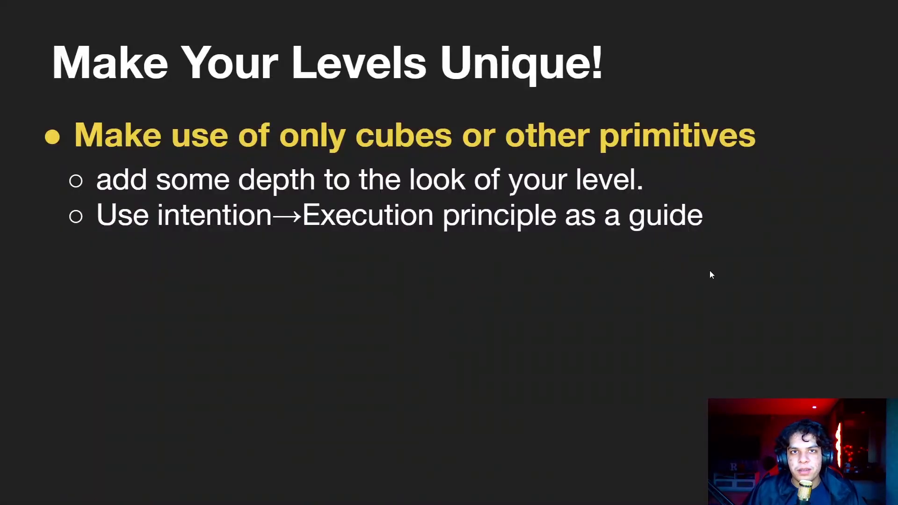
key(Right)
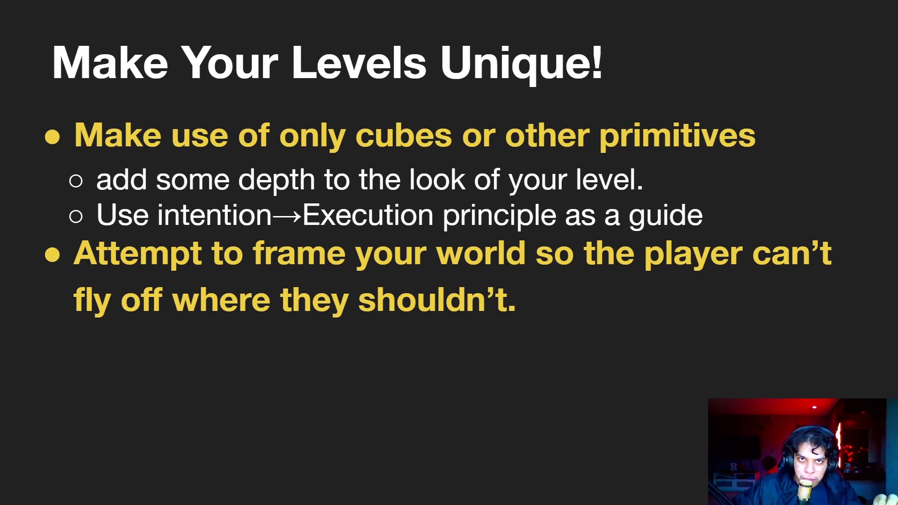
key(alt+Tab)
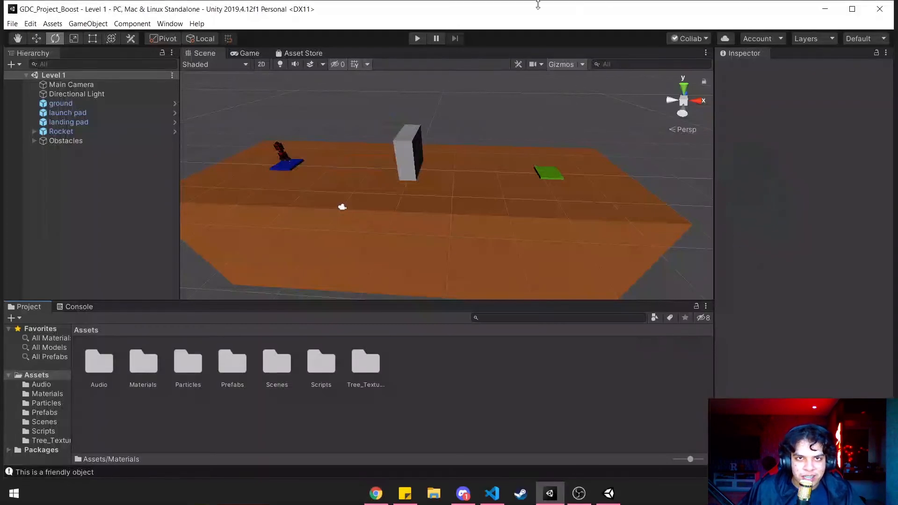
- Play-test the level by flying the rocket off the launch pad and steering it out of view, and stop playing
click(417, 38)
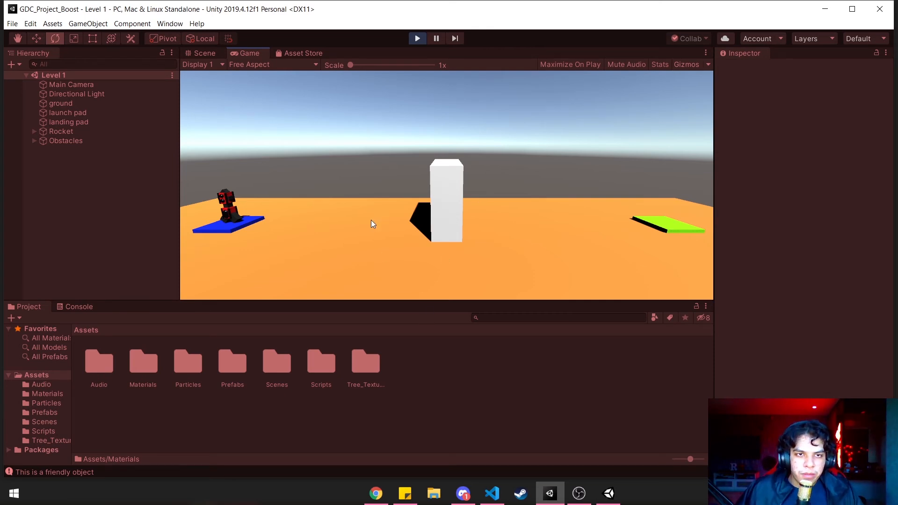
key(space)
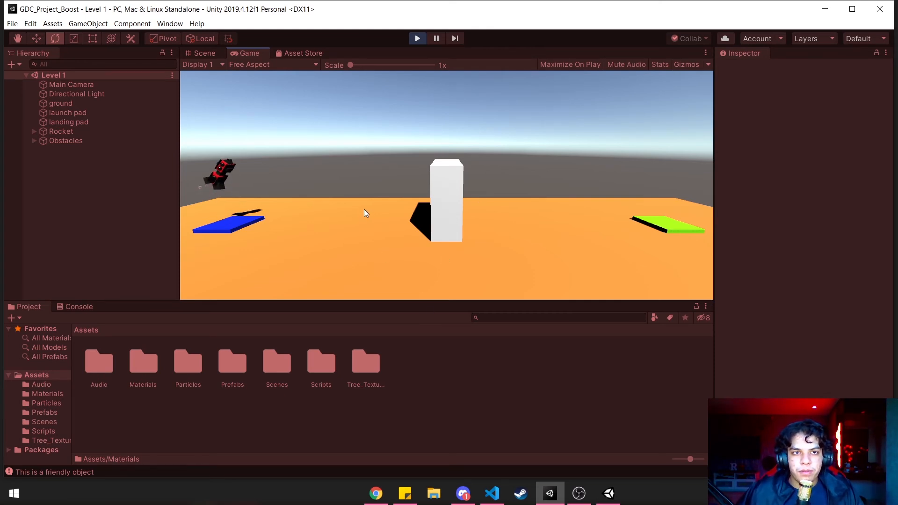
key(a)
key(space)
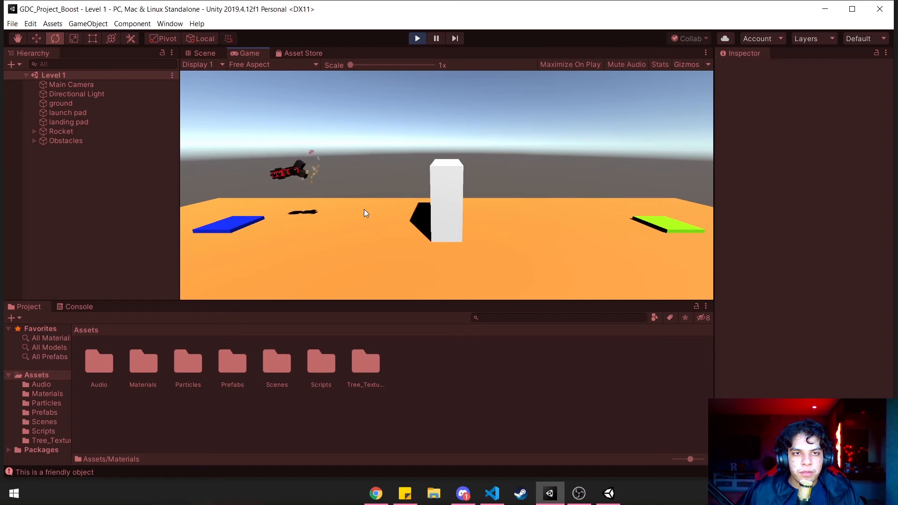
key(d)
key(space)
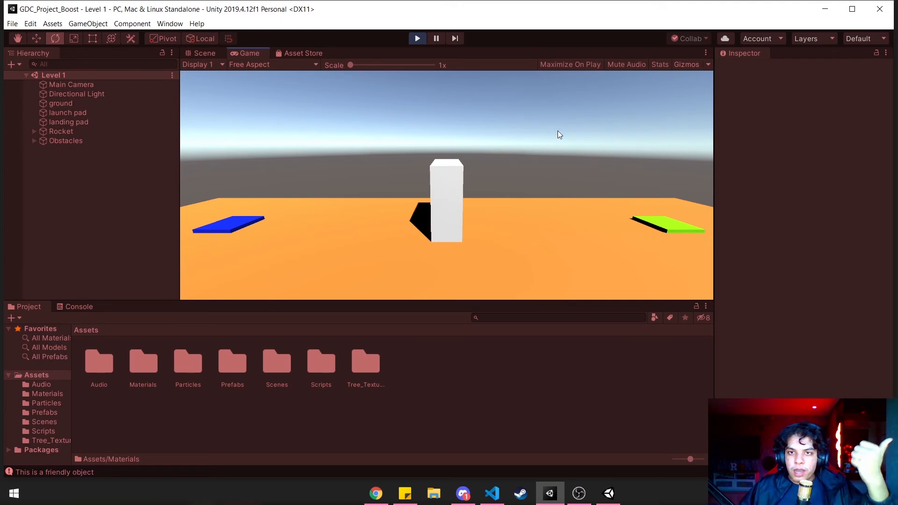
click(415, 39)
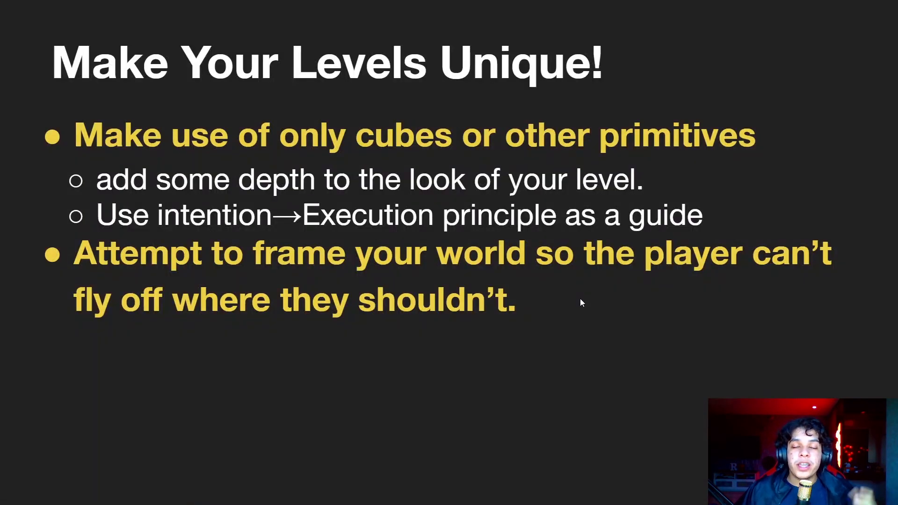
key(Right)
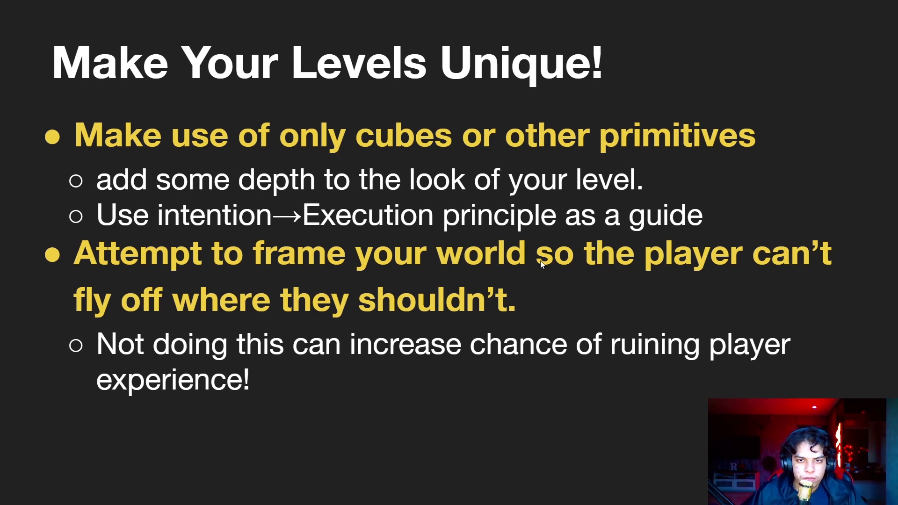
click(515, 307)
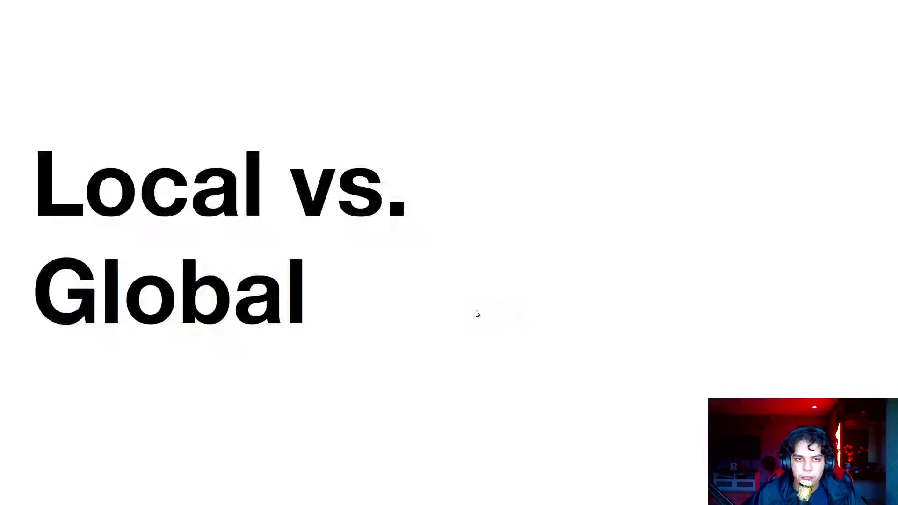
key(alt+Tab)
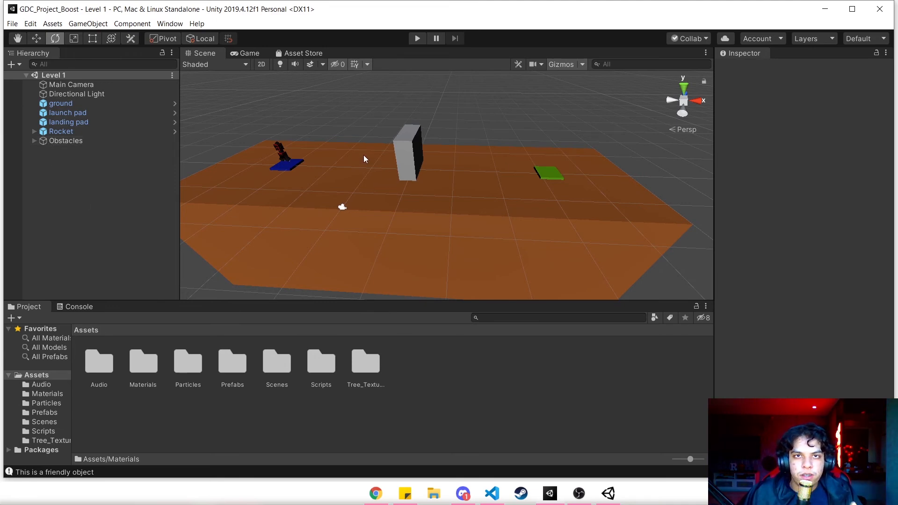
- Expand the Obstacles group and inspect the properties of its Cube
click(42, 141)
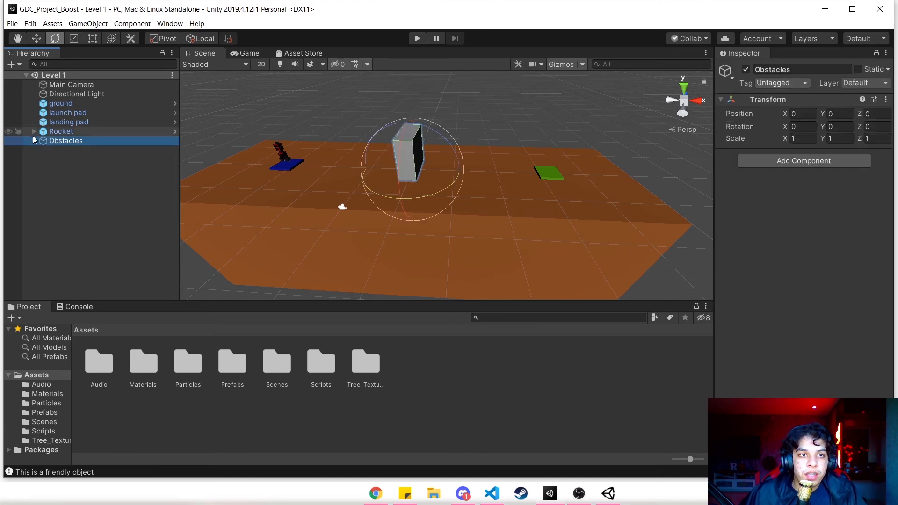
click(34, 140)
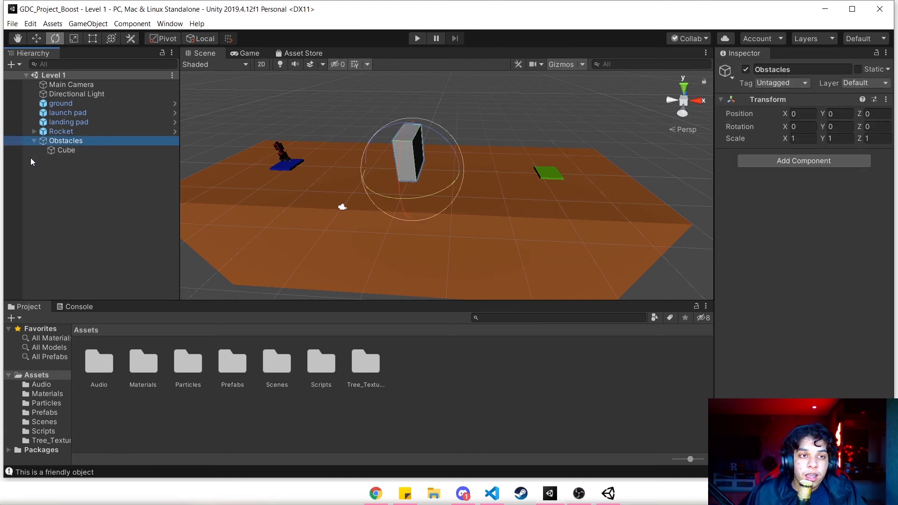
click(74, 152)
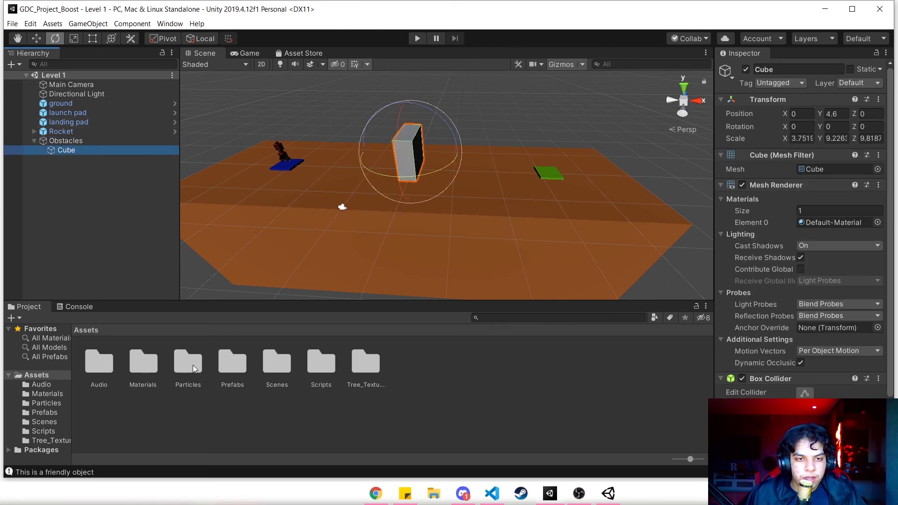
- Rename the obstacles prefab in the Prefabs folder to ground
double_click(218, 361)
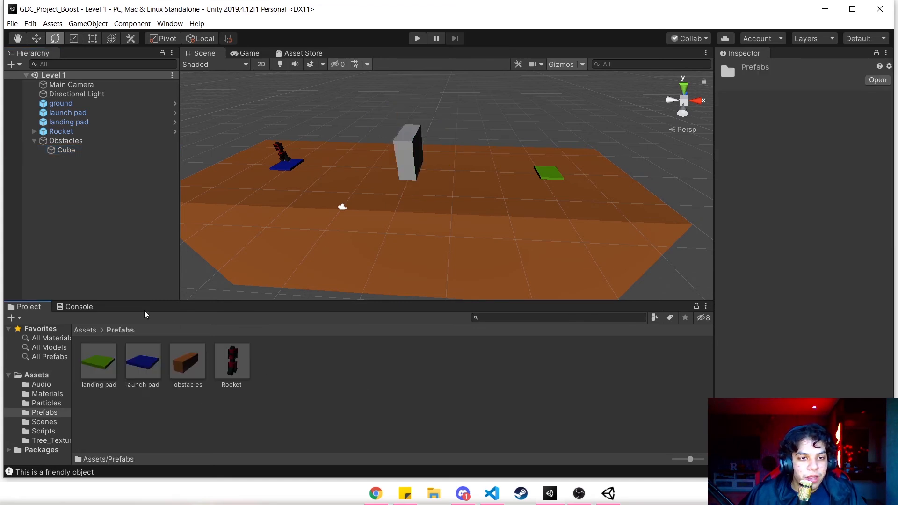
click(181, 385)
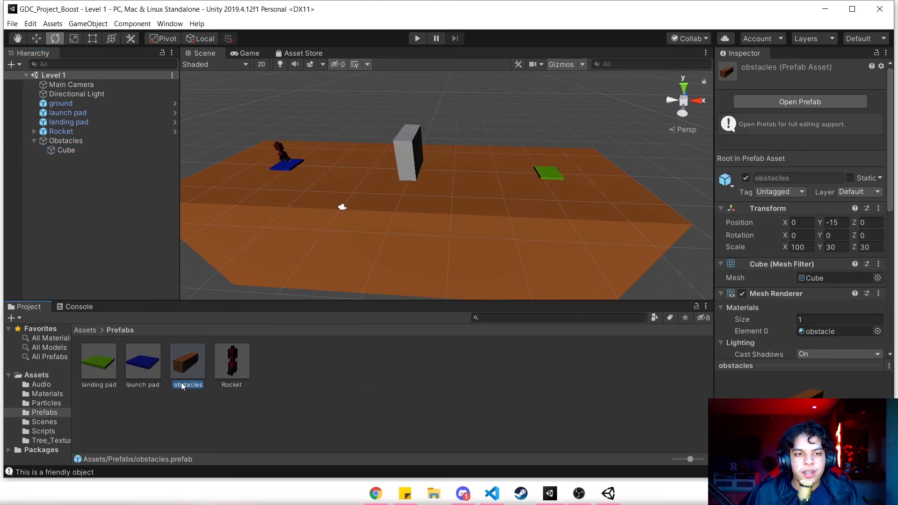
click(182, 385)
text(ground)
key(Return)
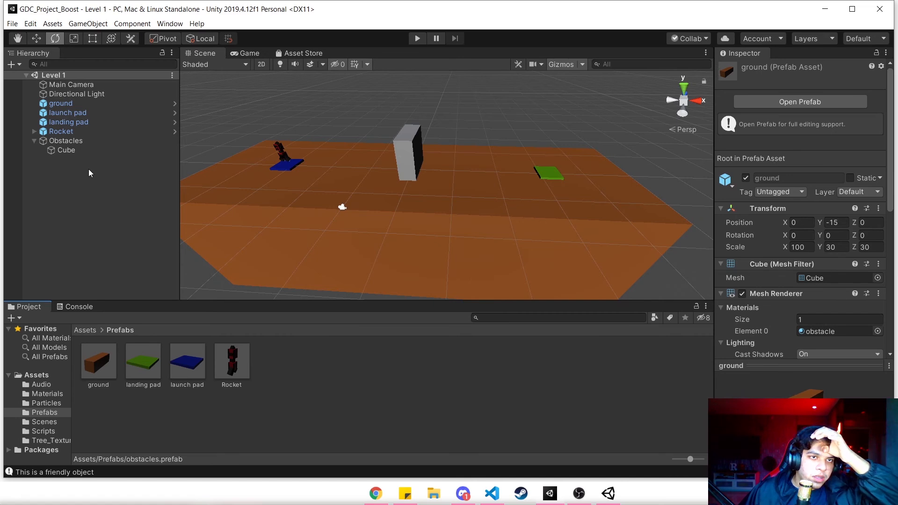
- Make the ground object a child of the Obstacles group, above the Cube
click(75, 102)
drag(82, 120, 87, 145)
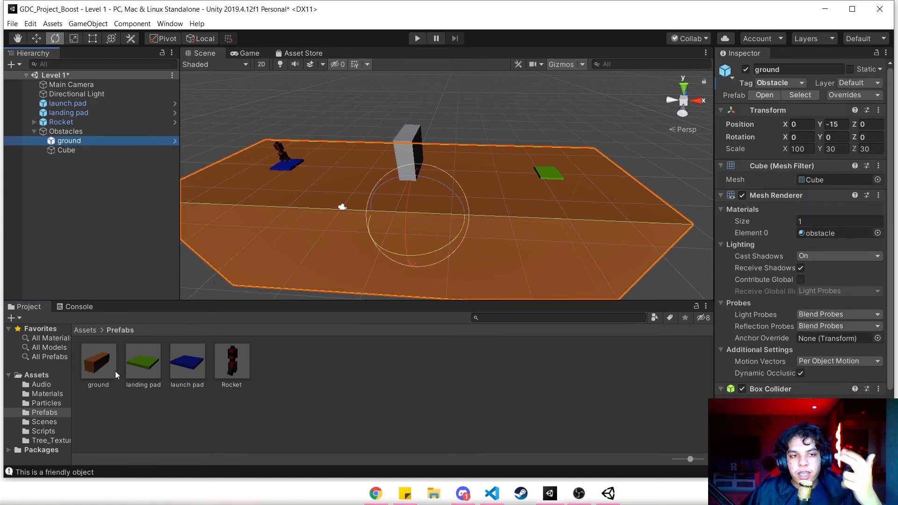
- Rename the orange obstacle material in the Materials folder to "ground obstacle"
click(88, 330)
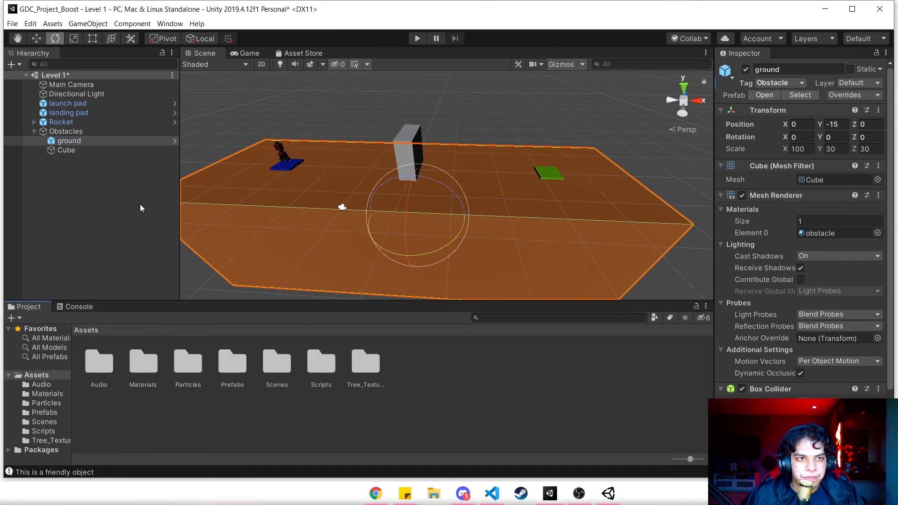
click(240, 366)
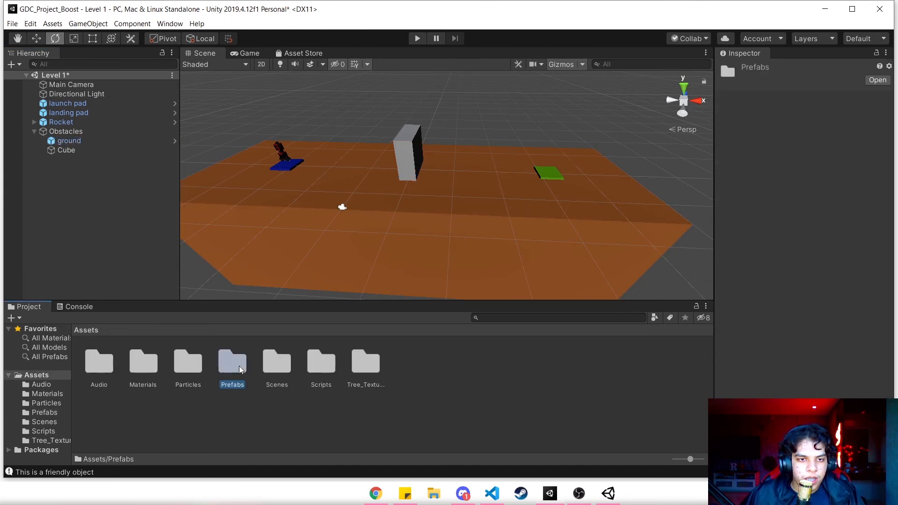
double_click(150, 363)
click(279, 383)
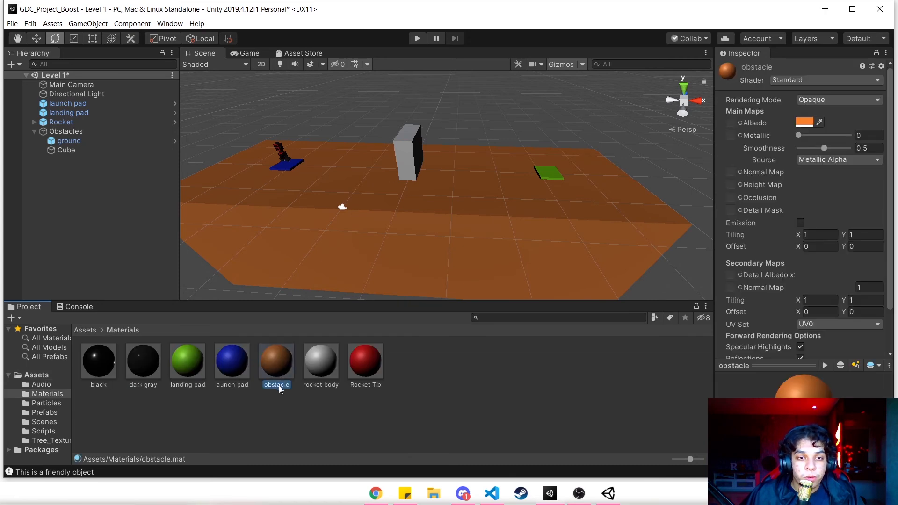
click(297, 409)
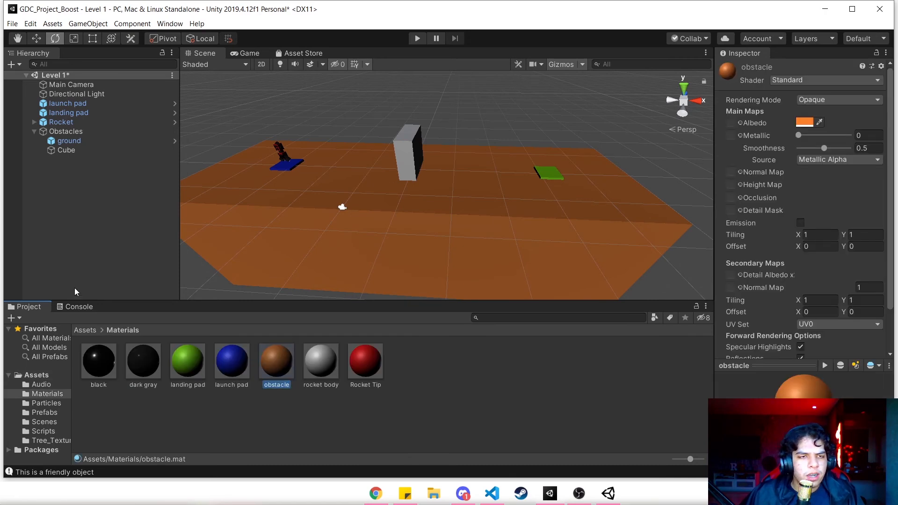
click(266, 384)
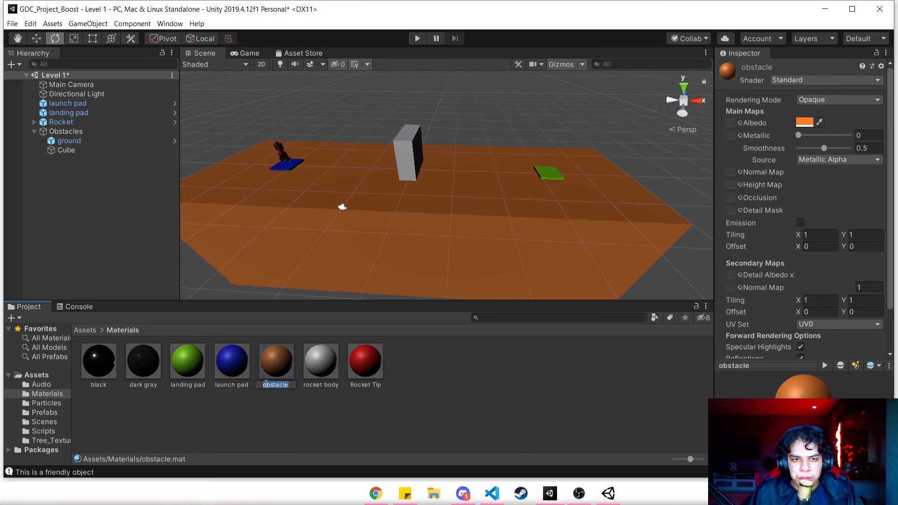
click(266, 384)
text(ground)
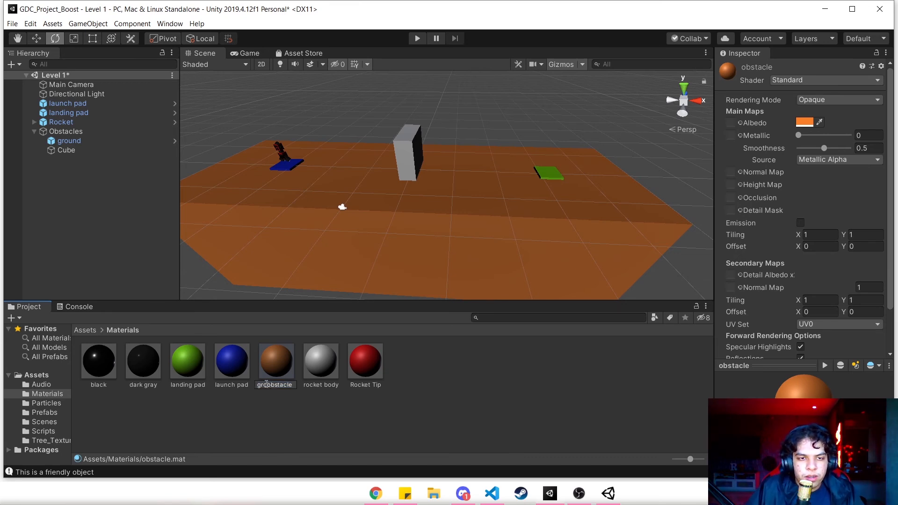
key(Return)
click(248, 419)
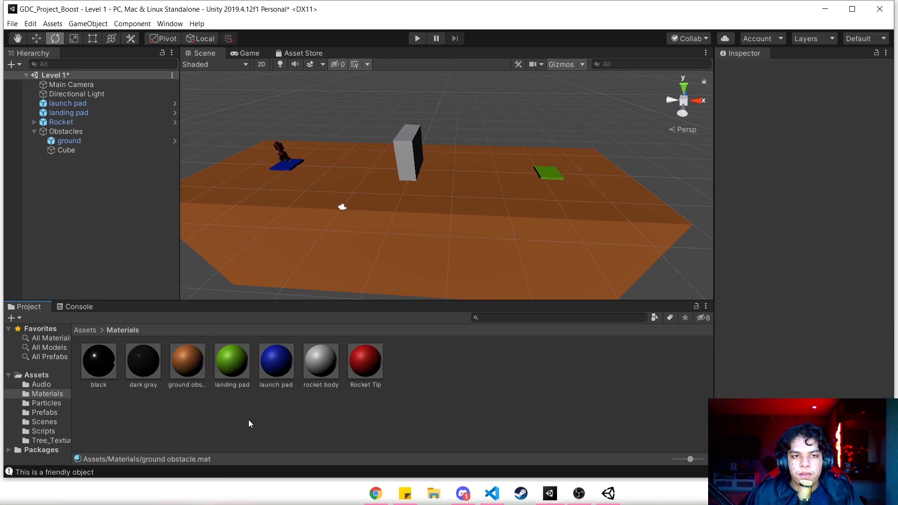
- Rename the Cube inside the Obstacles group to obs
click(66, 150)
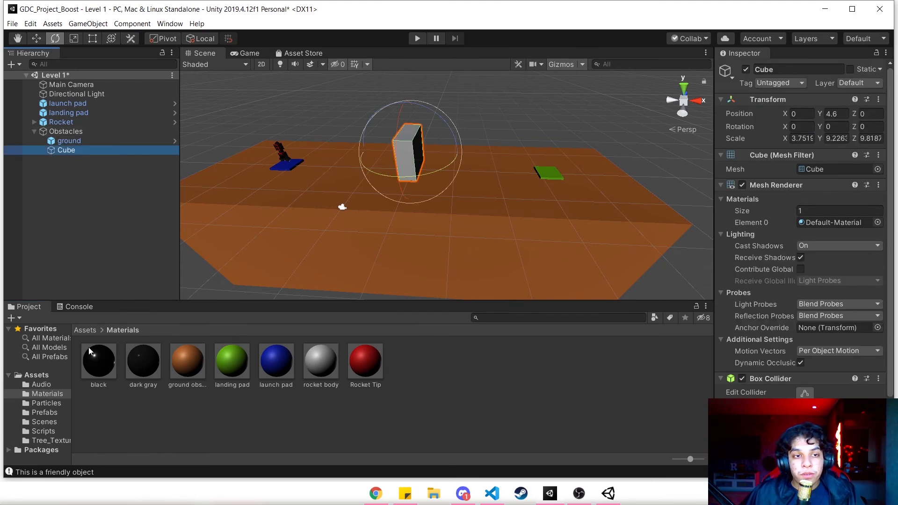
click(81, 331)
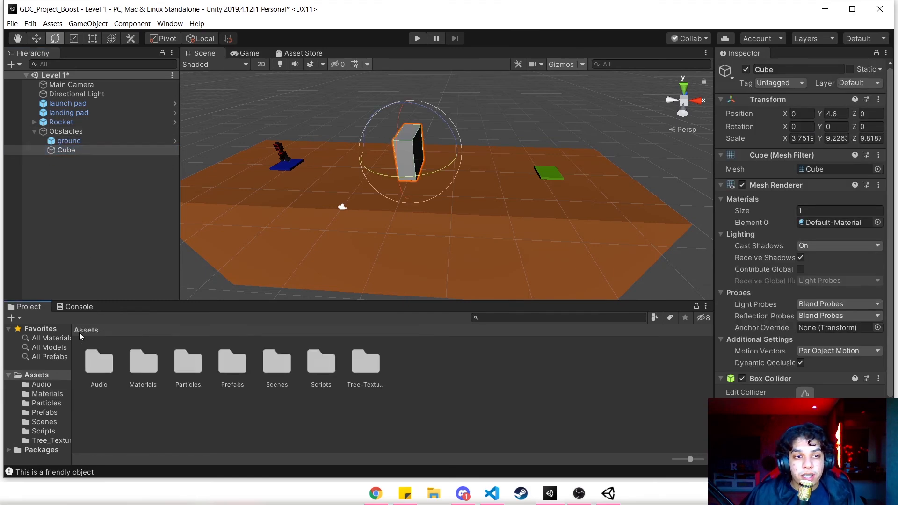
right_click(58, 154)
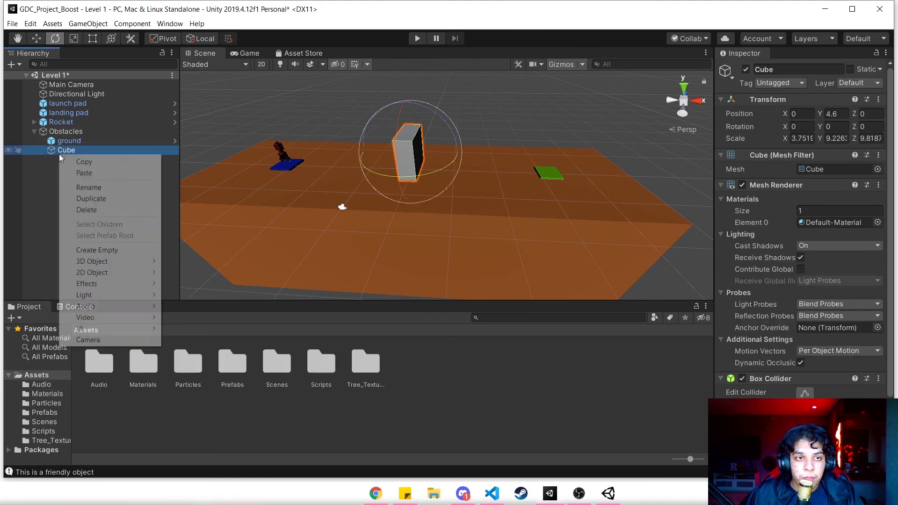
click(71, 186)
text(obs)
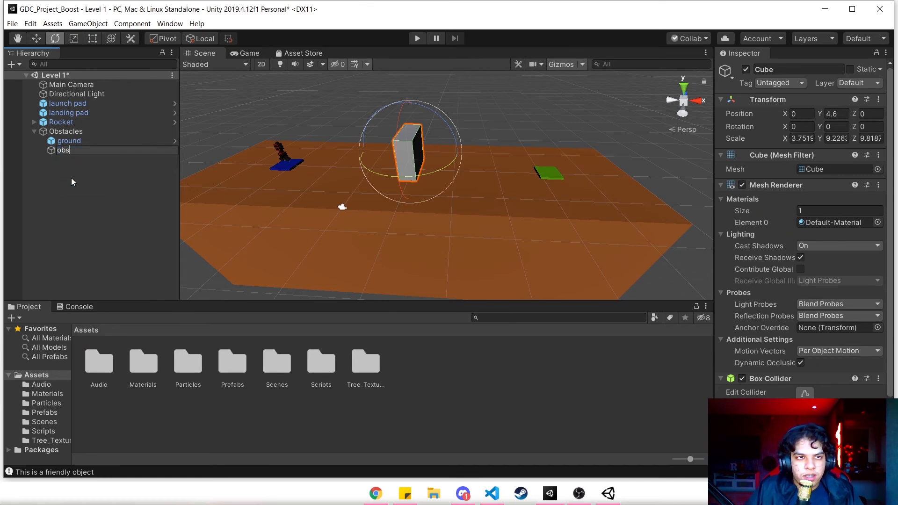
key(Return)
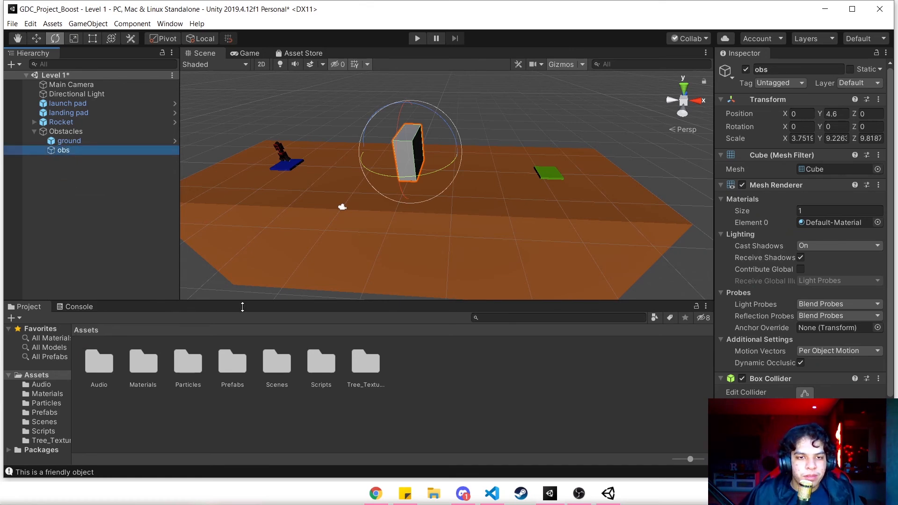
- Save obs as a prefab in the Prefabs folder and place two instances on the ground, one on each side of the existing block
double_click(233, 369)
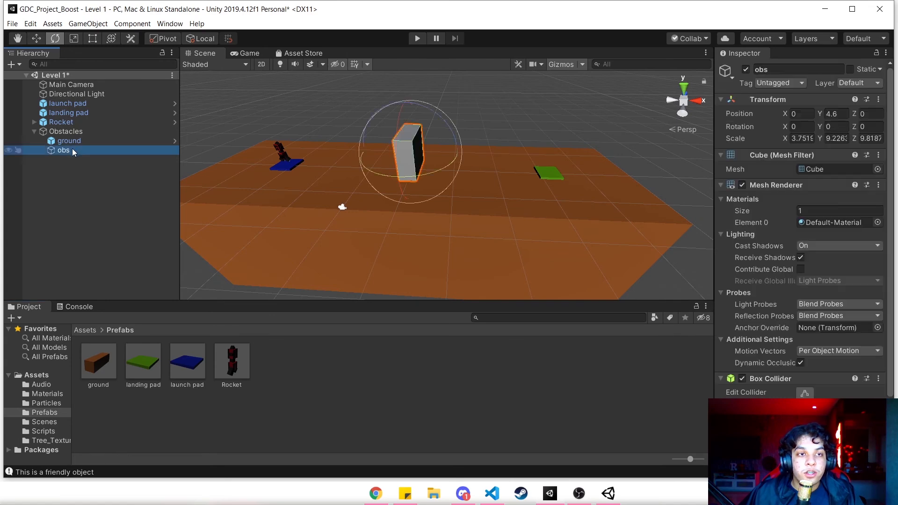
drag(72, 147, 313, 363)
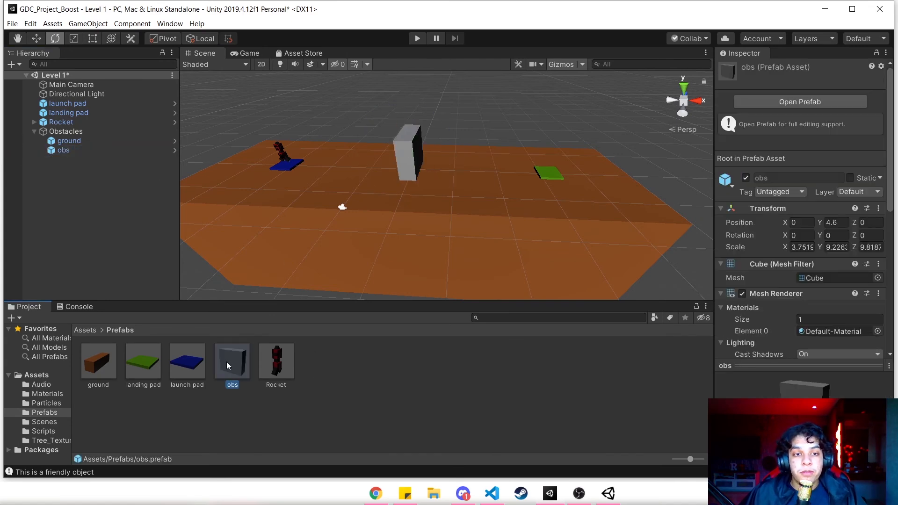
drag(260, 302, 320, 183)
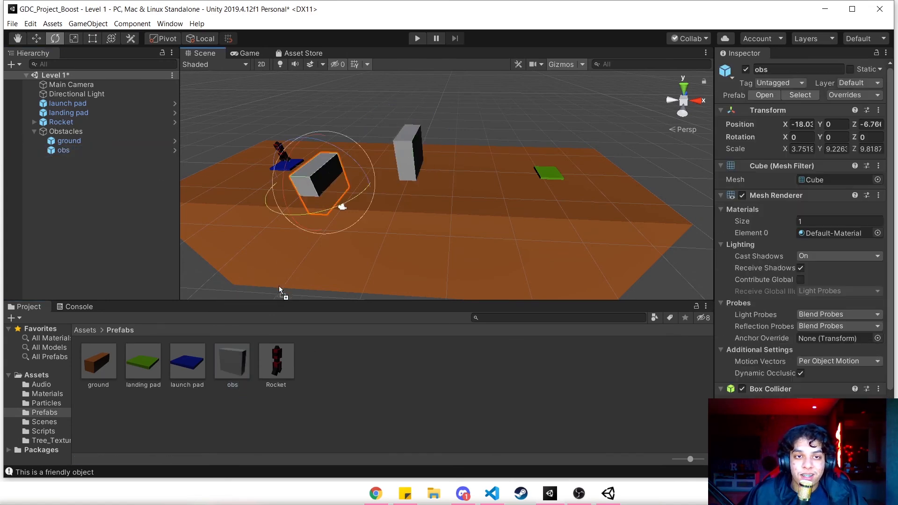
drag(245, 359, 467, 185)
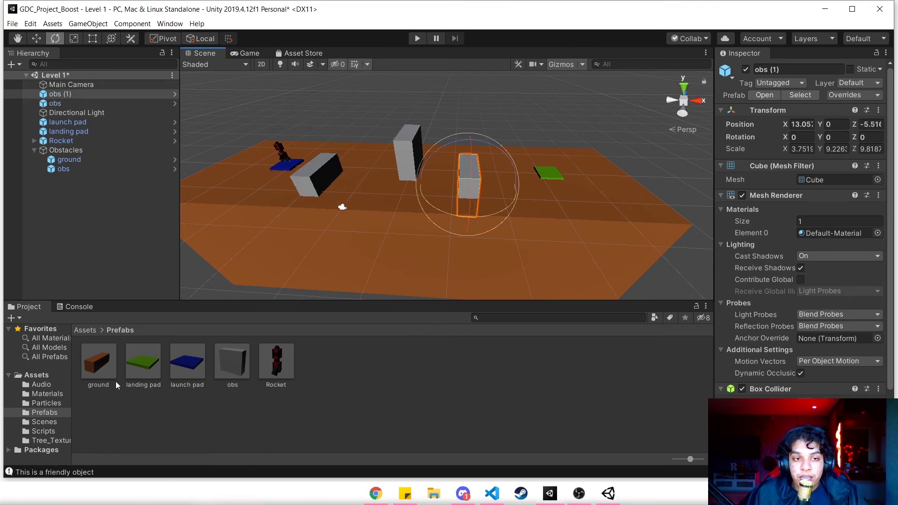
click(85, 330)
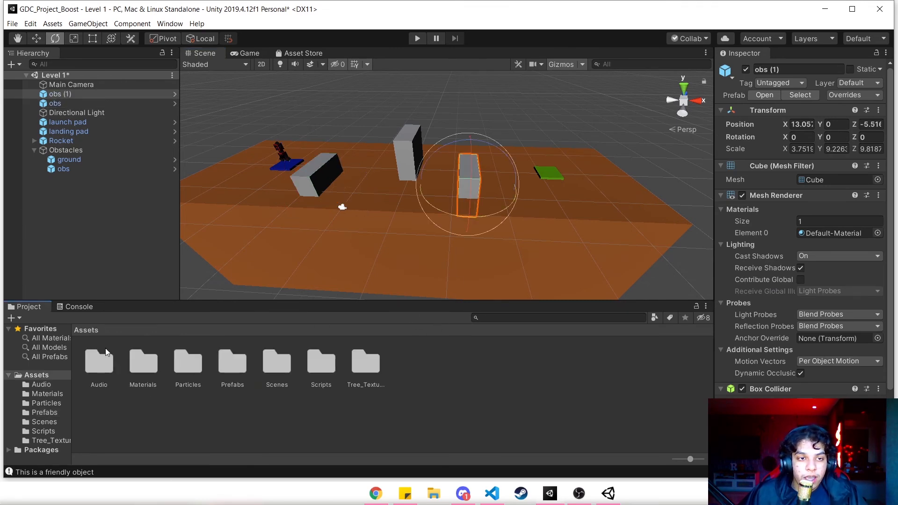
- Create a new material named obs in the Materials folder
click(189, 372)
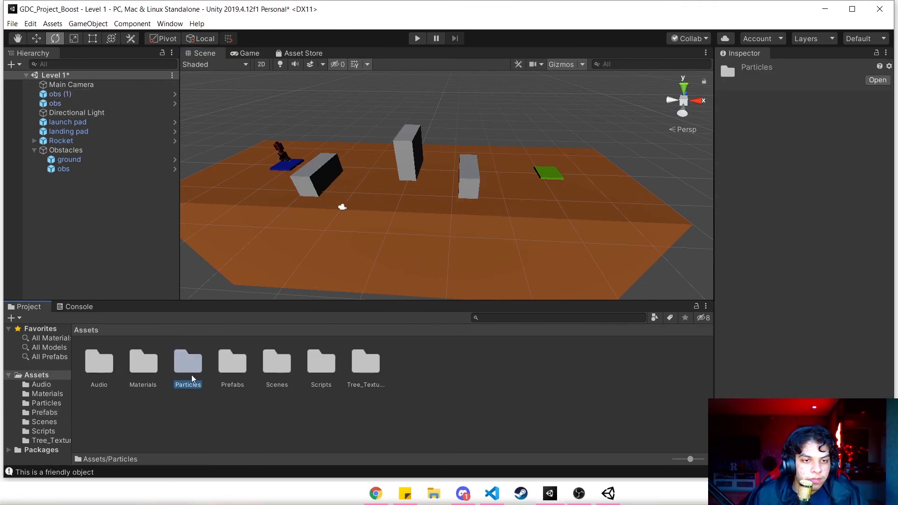
double_click(145, 374)
right_click(431, 374)
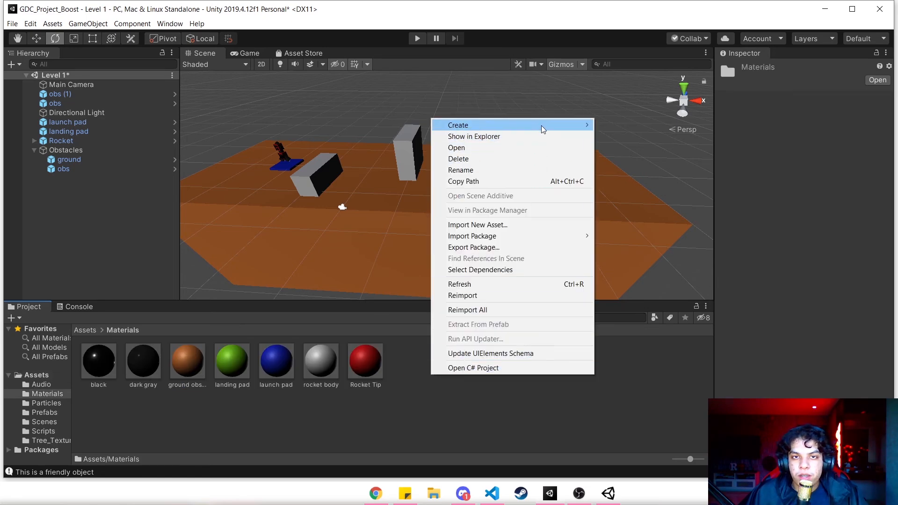
mouse_move(541, 125)
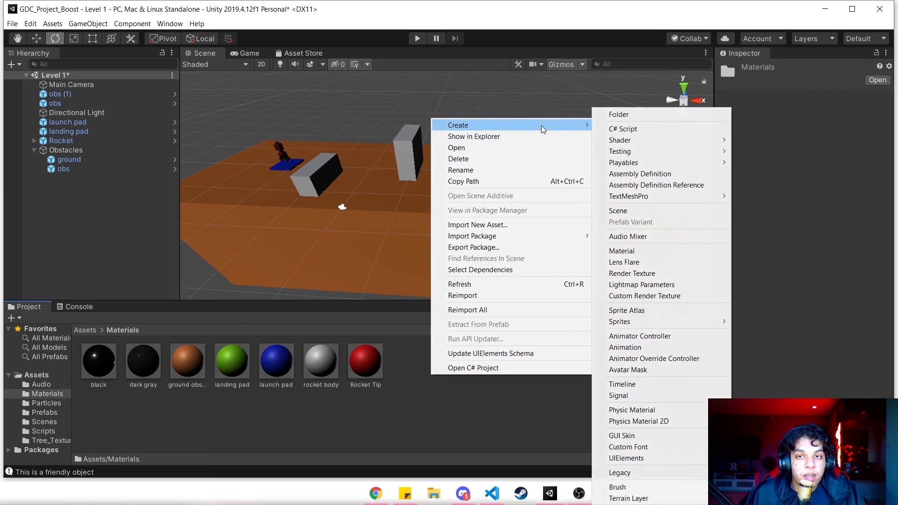
click(641, 250)
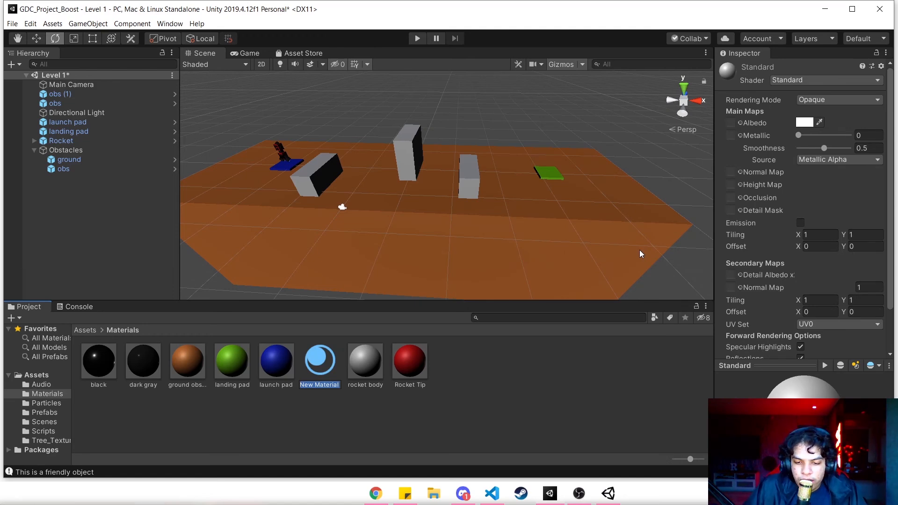
text(obs)
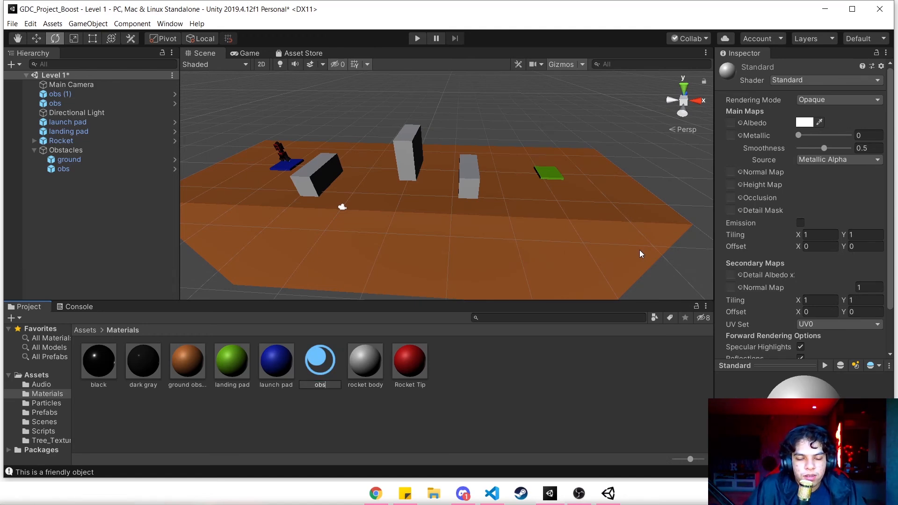
key(Return)
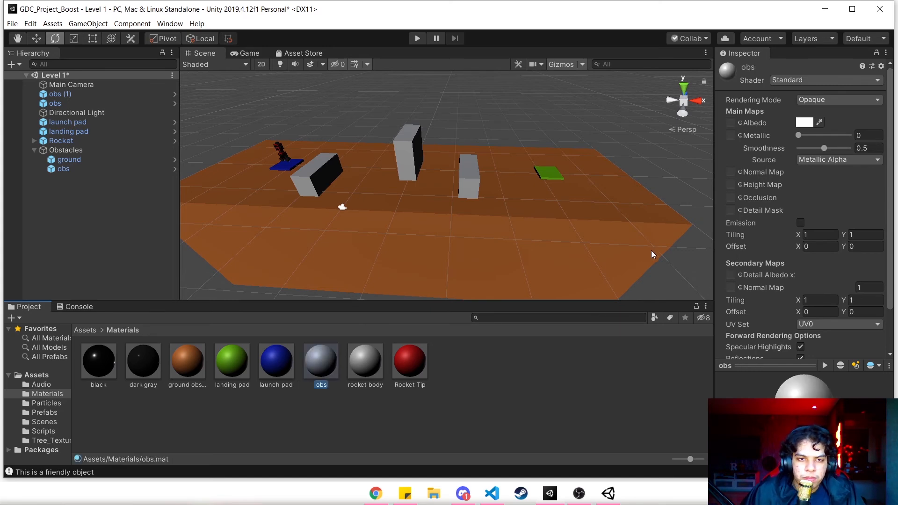
- Apply the obs material to the middle obs block inside the Obstacles group
click(353, 137)
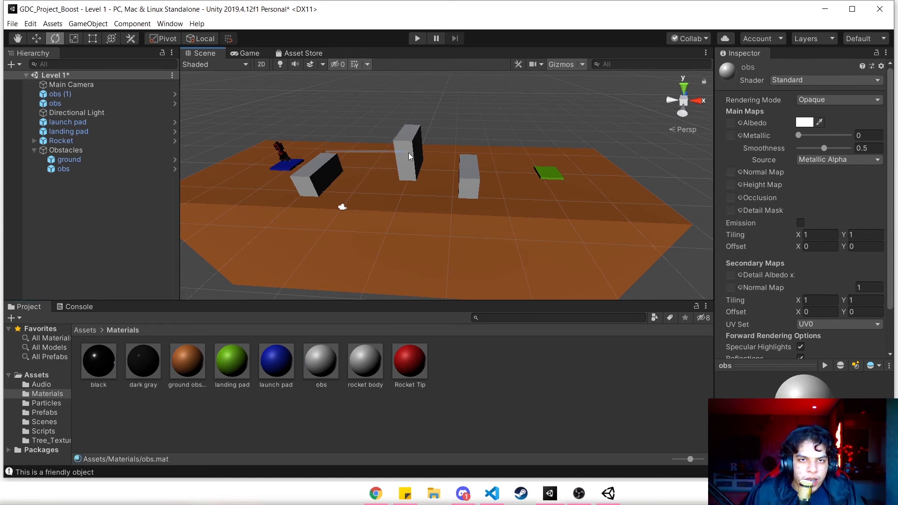
click(315, 367)
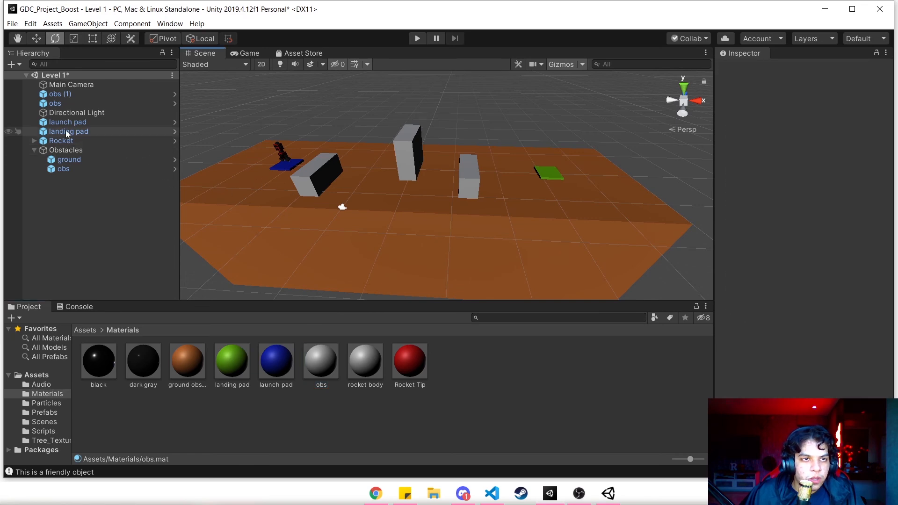
click(79, 101)
click(85, 160)
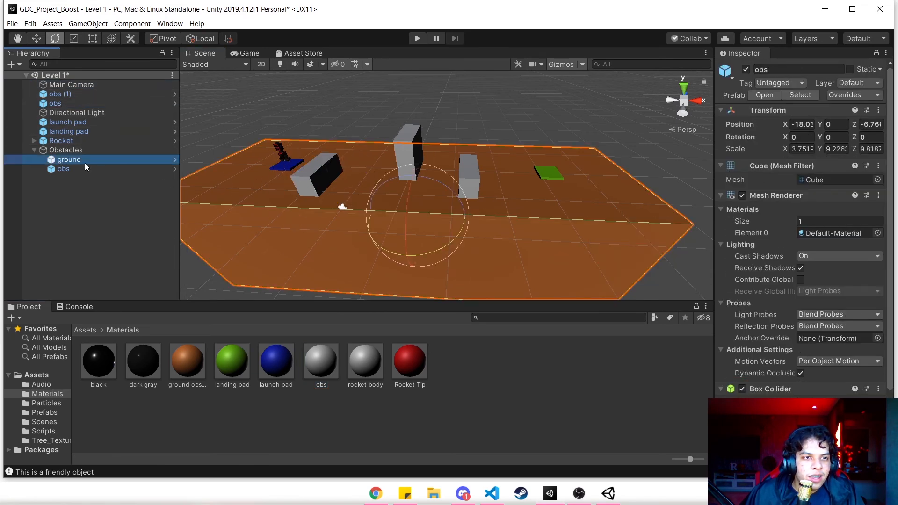
click(86, 169)
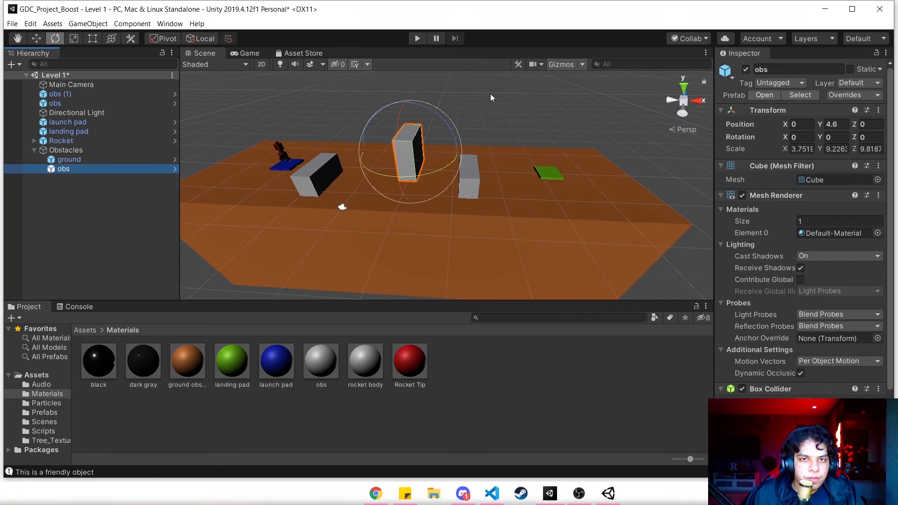
click(101, 210)
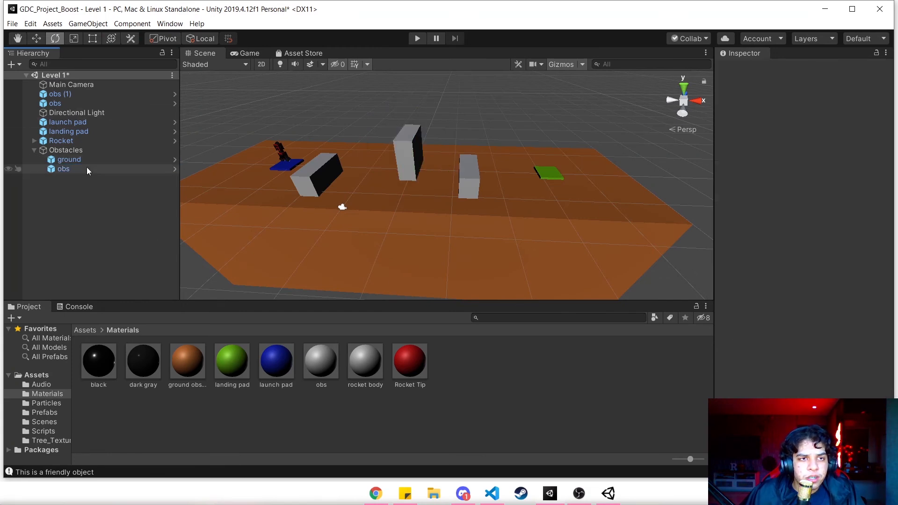
click(330, 356)
drag(330, 357, 405, 144)
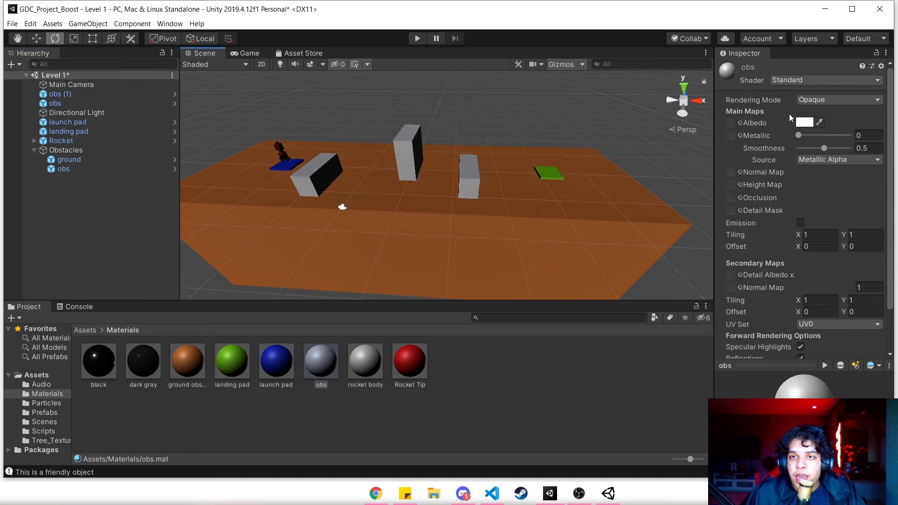
- Set the obs material's albedo colour to pure red (FF0000)
click(805, 122)
drag(441, 156, 473, 132)
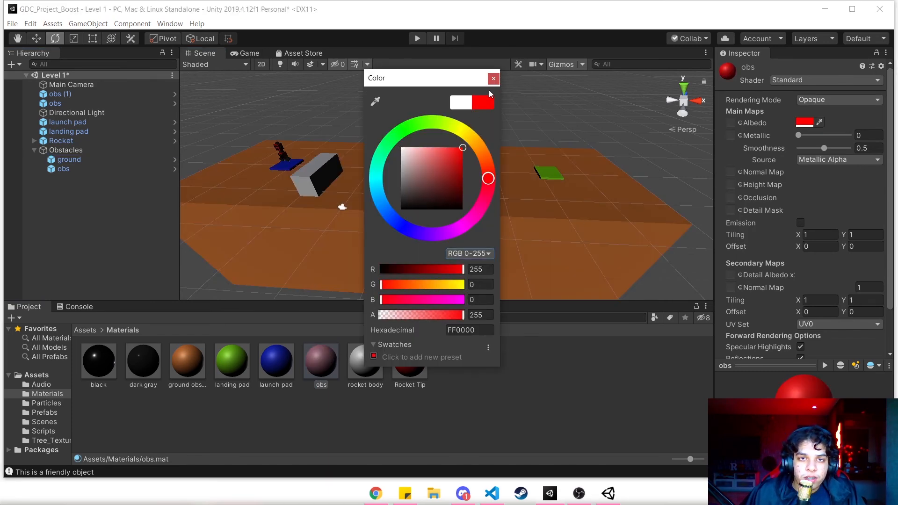
click(494, 78)
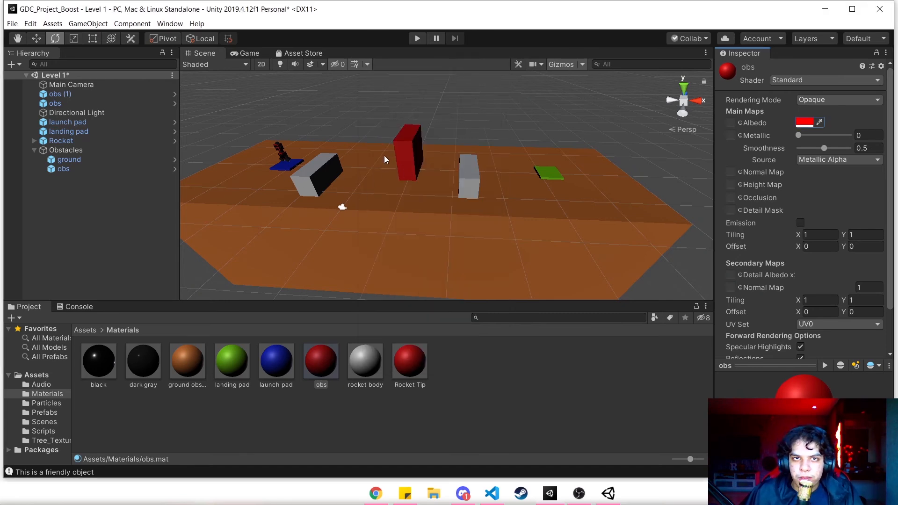
- Apply all overrides of the middle obs block to its prefab so every instance uses the obs material
click(406, 152)
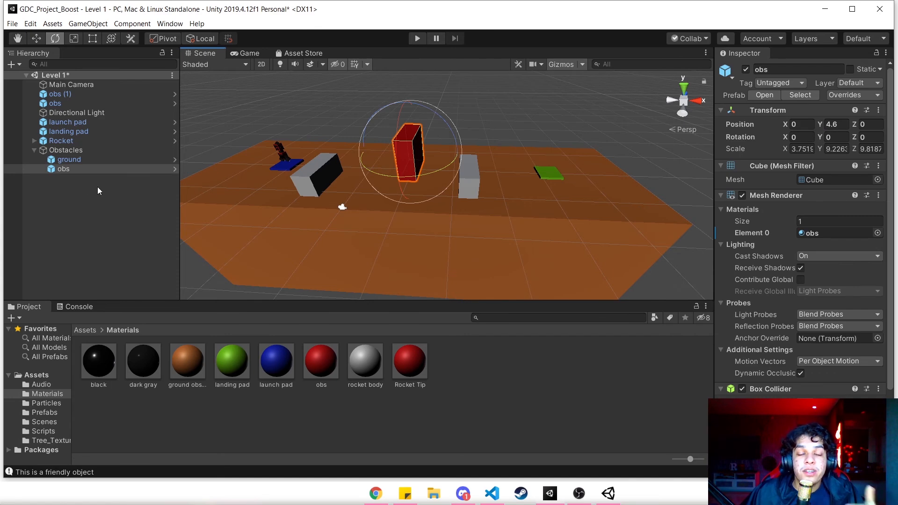
click(871, 96)
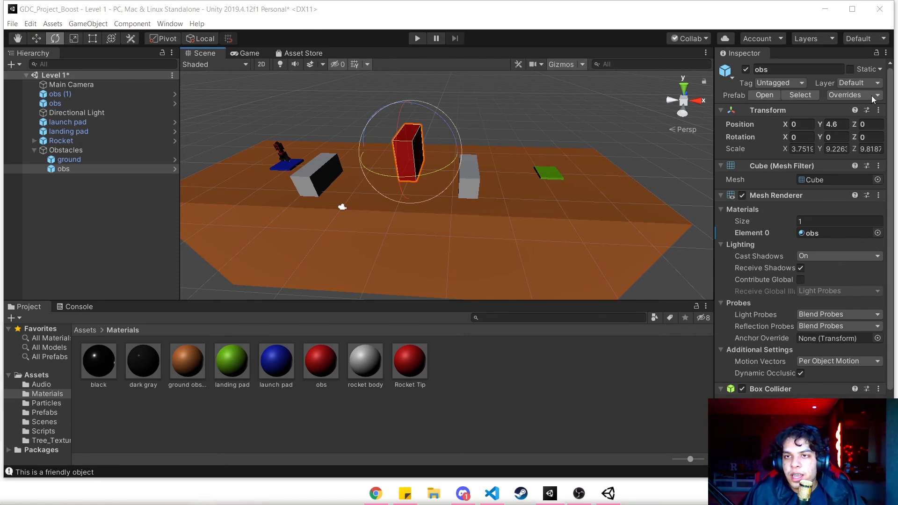
click(854, 188)
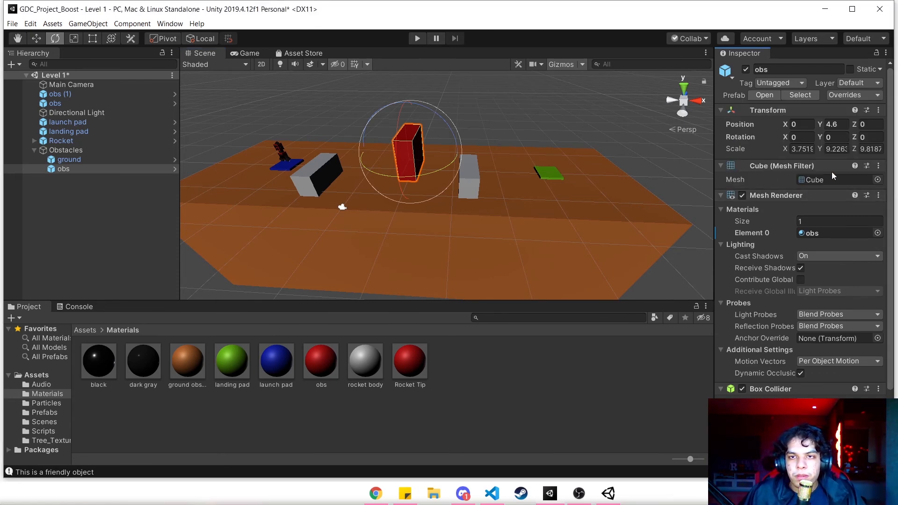
click(863, 95)
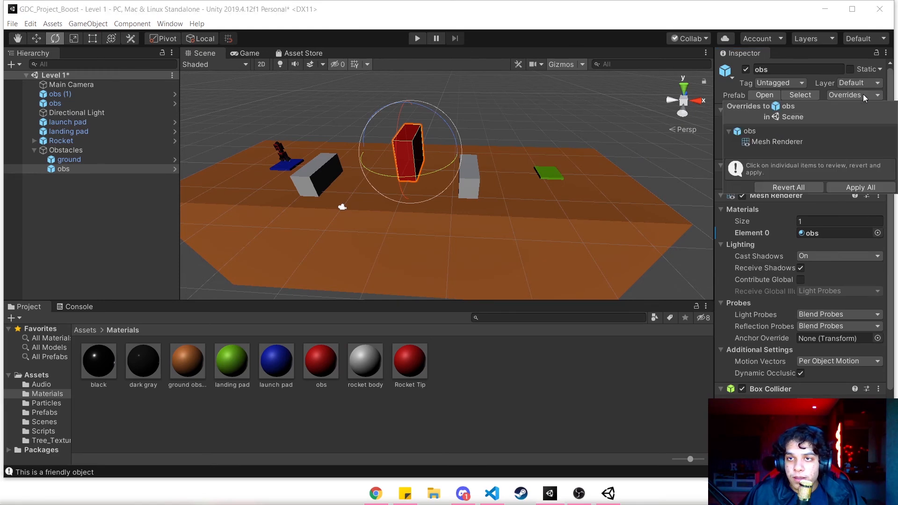
click(852, 187)
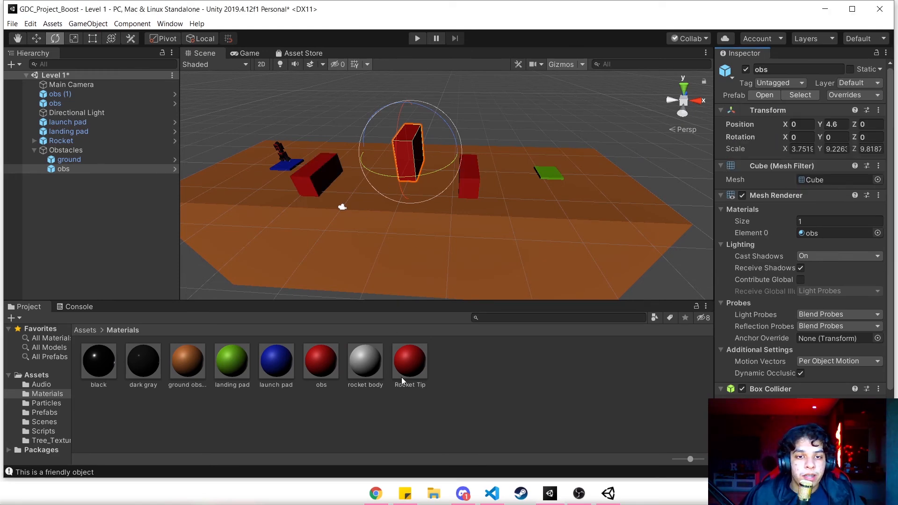
- Change the obs material's albedo colour to yellow-orange FBB333
click(320, 369)
click(805, 122)
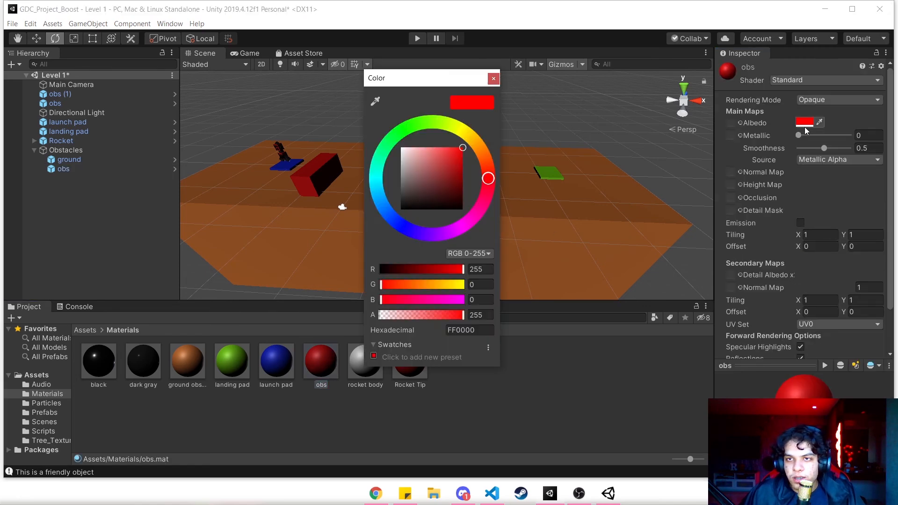
mouse_move(482, 156)
mouse_down()
mouse_move(472, 140)
mouse_move(451, 183)
mouse_move(483, 162)
mouse_move(486, 171)
mouse_move(467, 125)
mouse_move(476, 143)
mouse_move(428, 148)
mouse_move(454, 148)
mouse_up()
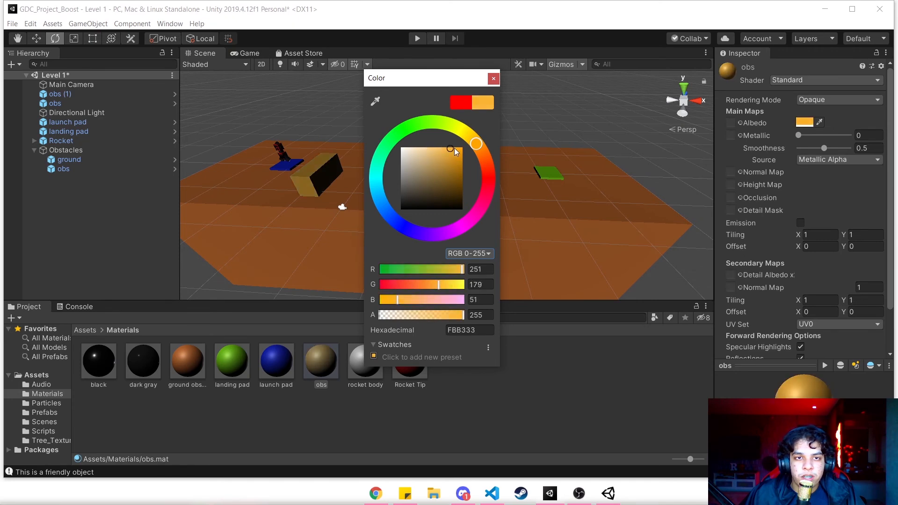
click(494, 77)
- Move the obs block nearest the rocket to the outer side of the launch pad, at about X -38.7, Z -1.8
alt+drag(477, 200, 398, 179)
click(397, 178)
key(w)
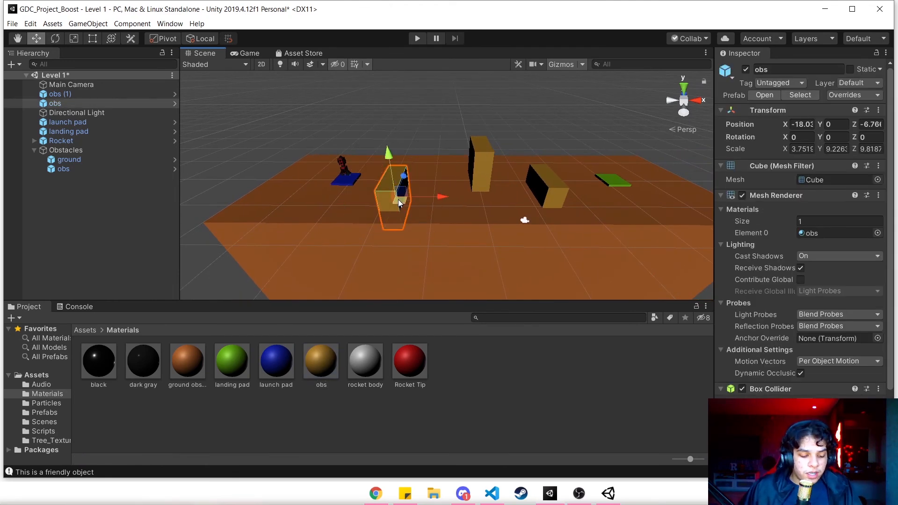
key(Caps_Lock)
drag(421, 200, 374, 185)
click(350, 148)
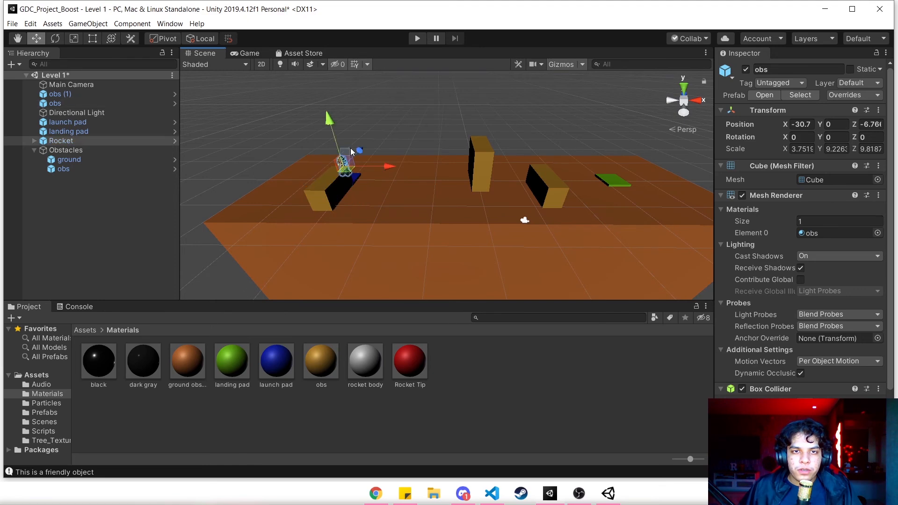
click(336, 193)
drag(387, 199, 338, 158)
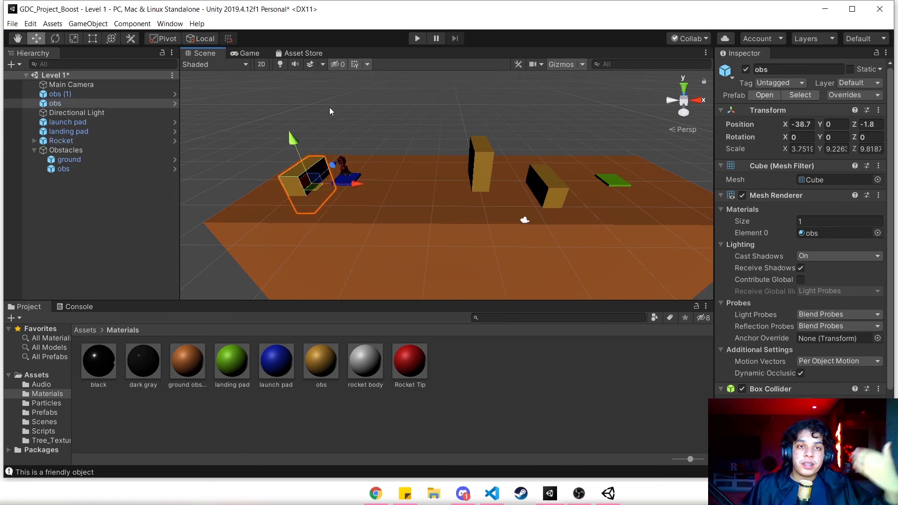
- Compare the obstacle layout in the Scene view with the camera's picture in the Game view
click(244, 53)
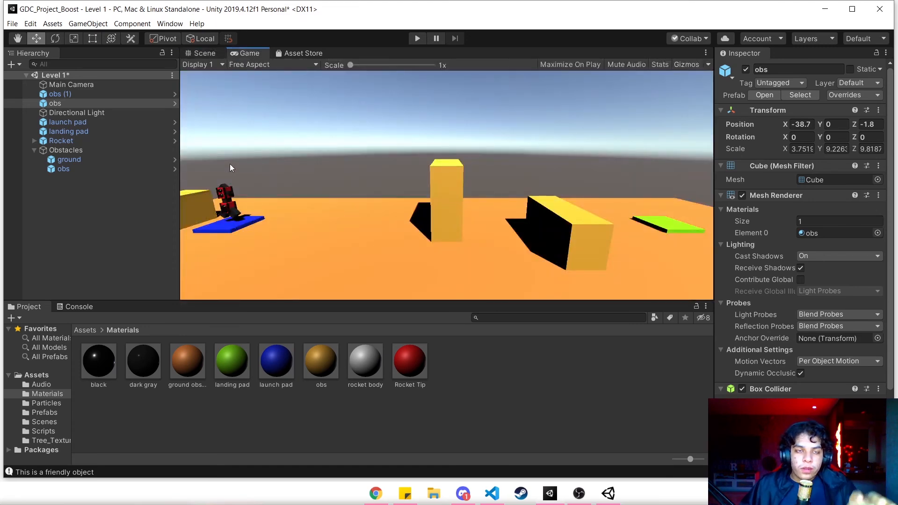
click(208, 53)
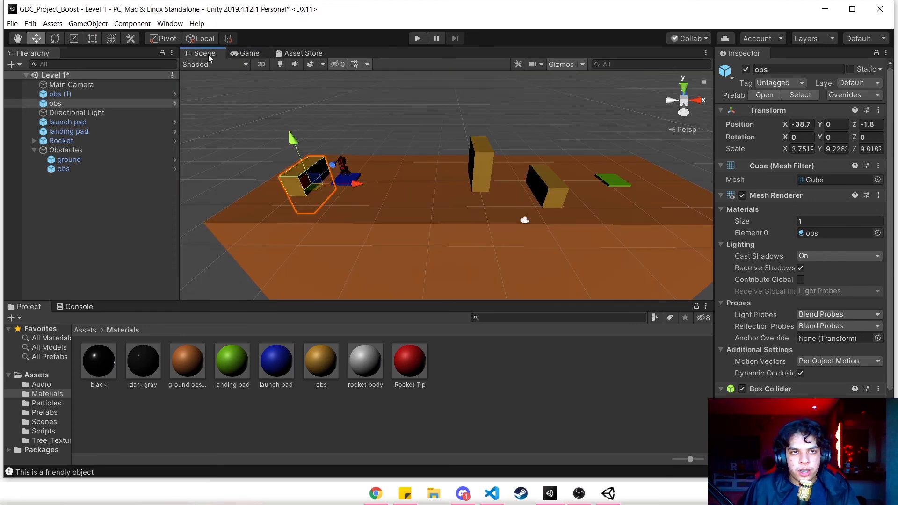
click(247, 52)
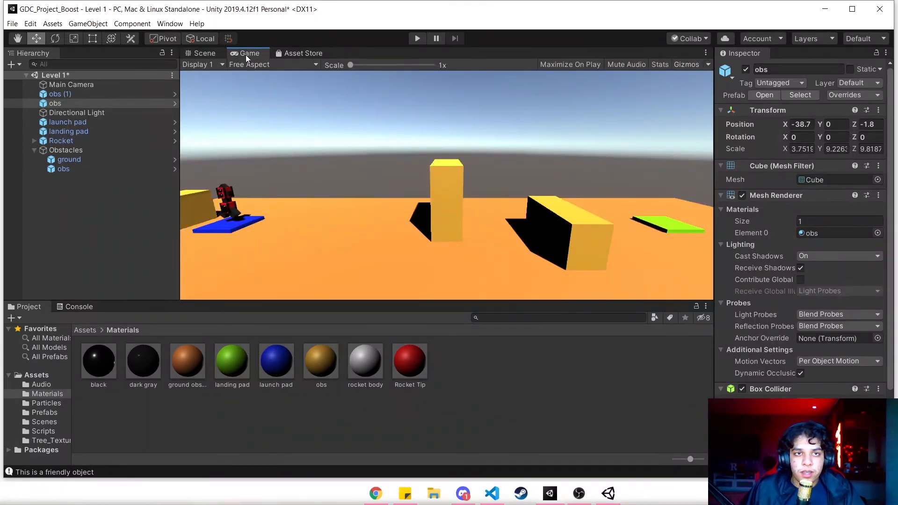
- Try docking the Game view beside and below the Scene view, and return it to the same tab group
drag(245, 52, 532, 162)
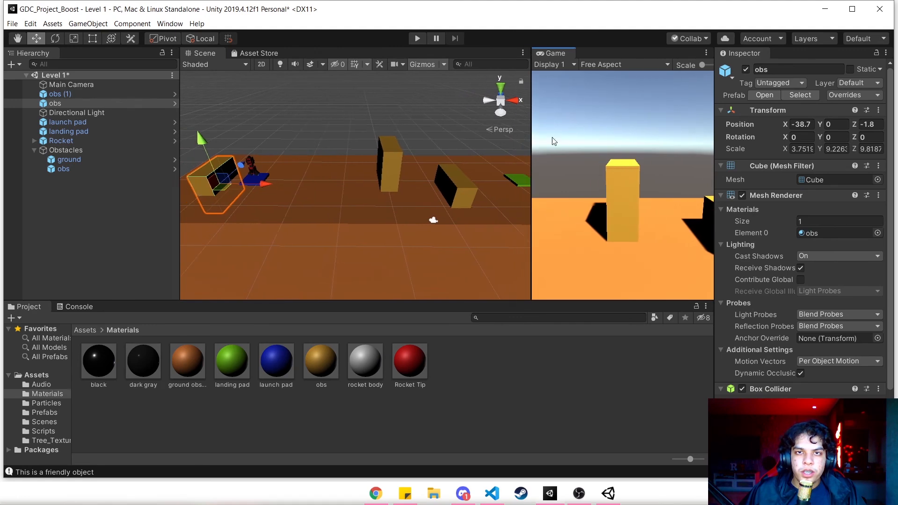
drag(554, 54, 312, 286)
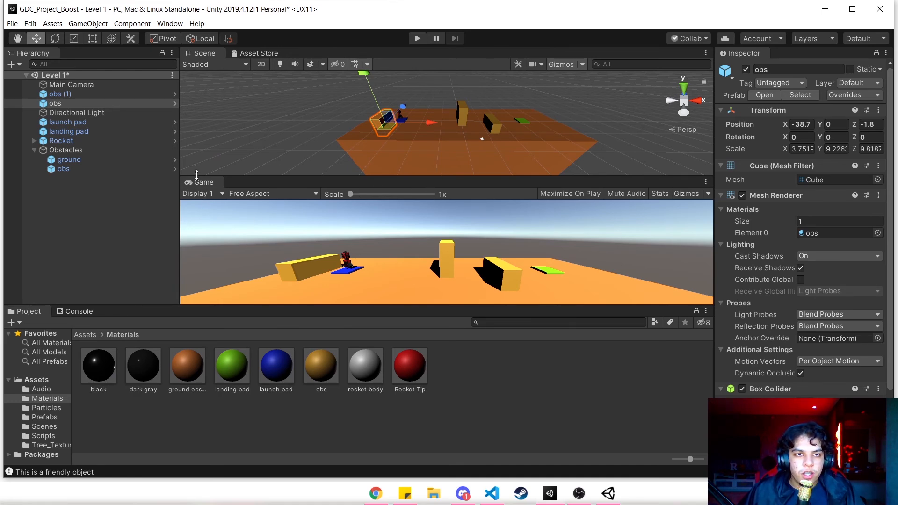
click(197, 193)
click(205, 184)
drag(205, 184, 235, 68)
click(202, 53)
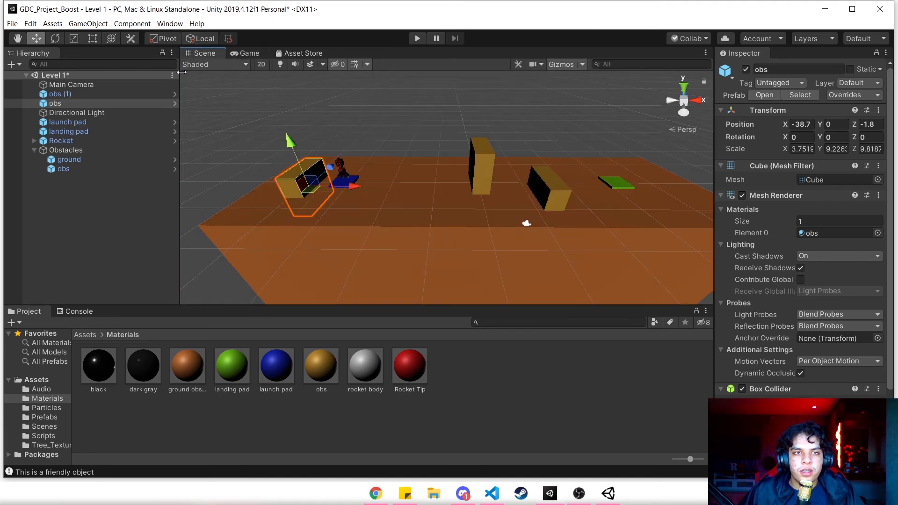
- Select the obs block beside the launch pad and switch its transform handles to Global and back to Local
click(338, 181)
click(296, 183)
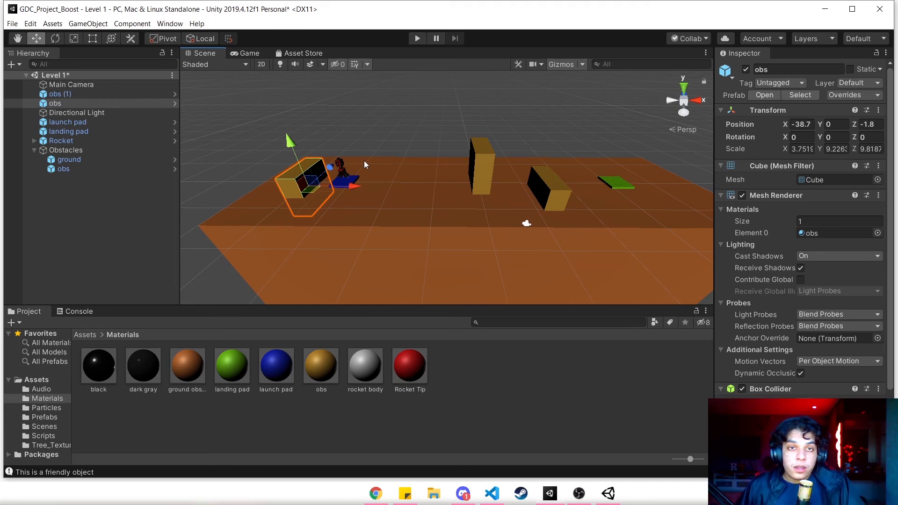
click(381, 492)
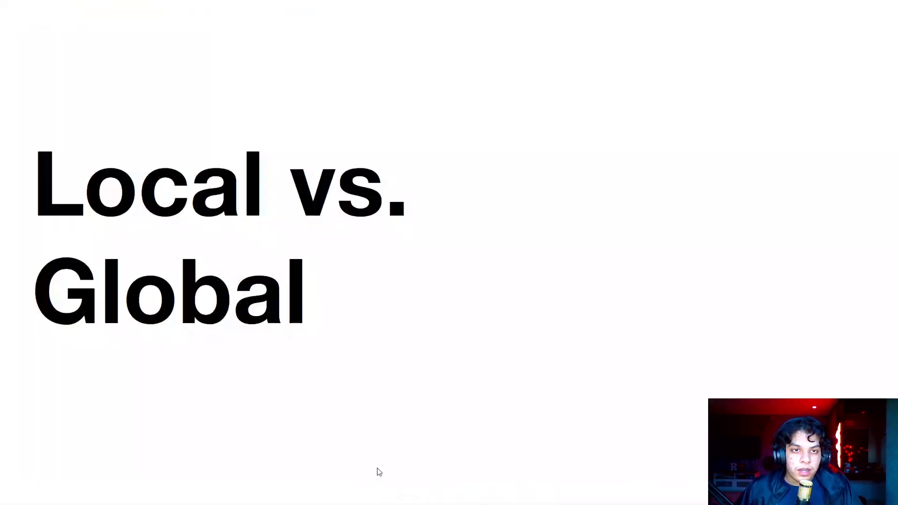
key(alt+Tab)
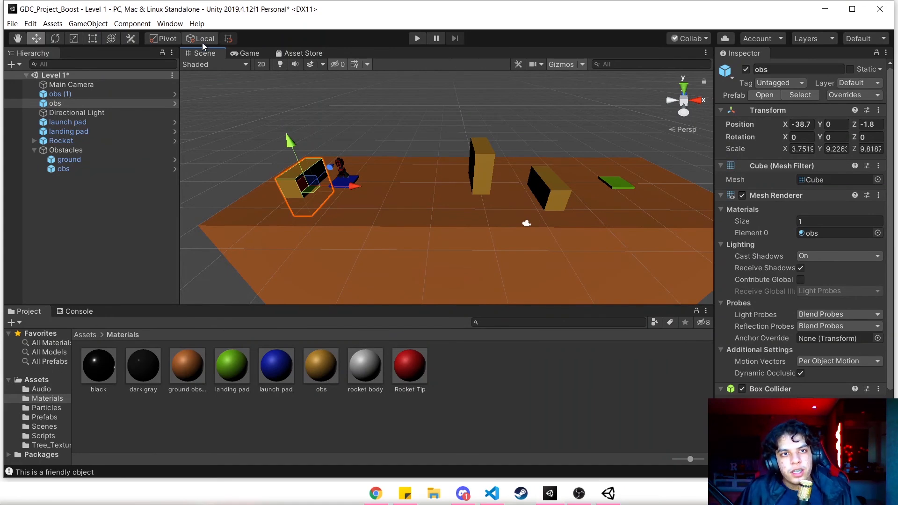
click(200, 39)
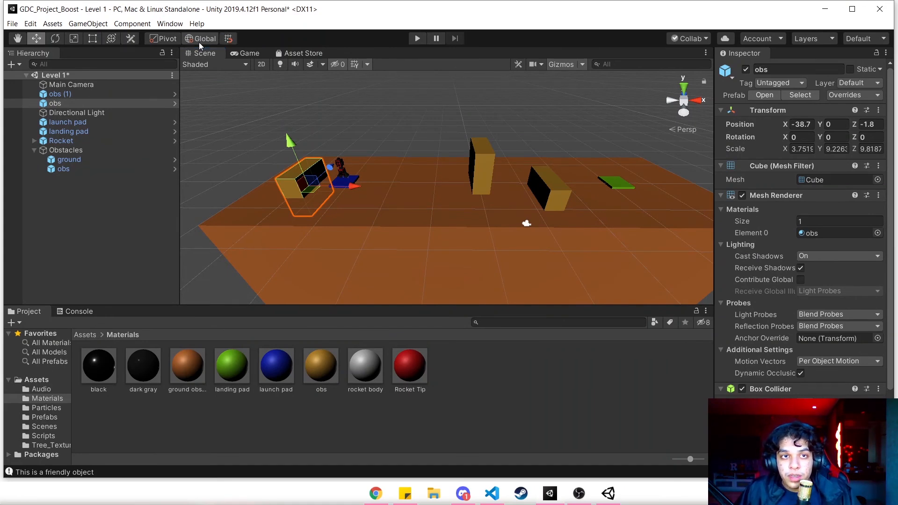
click(200, 38)
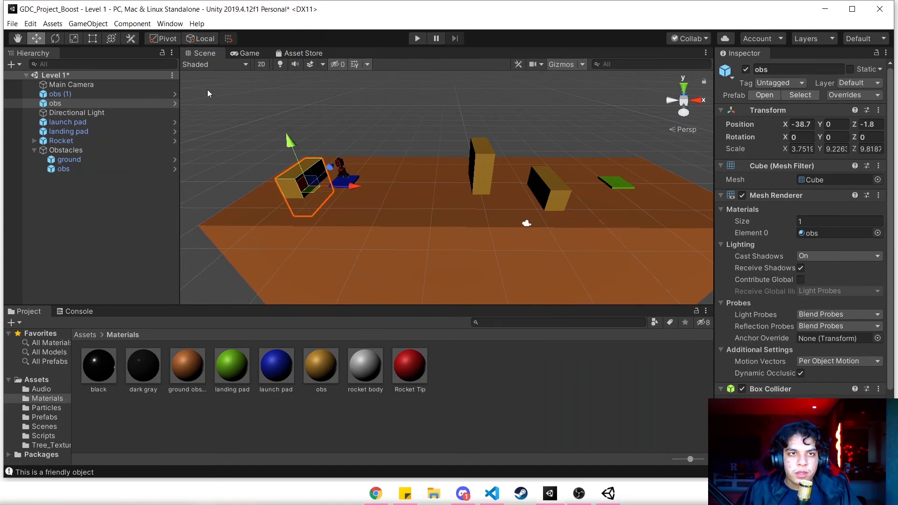
- Tilt the obs block beside the launch pad to about -40.6 on X and compare its move handles in Global and Local mode
key(e)
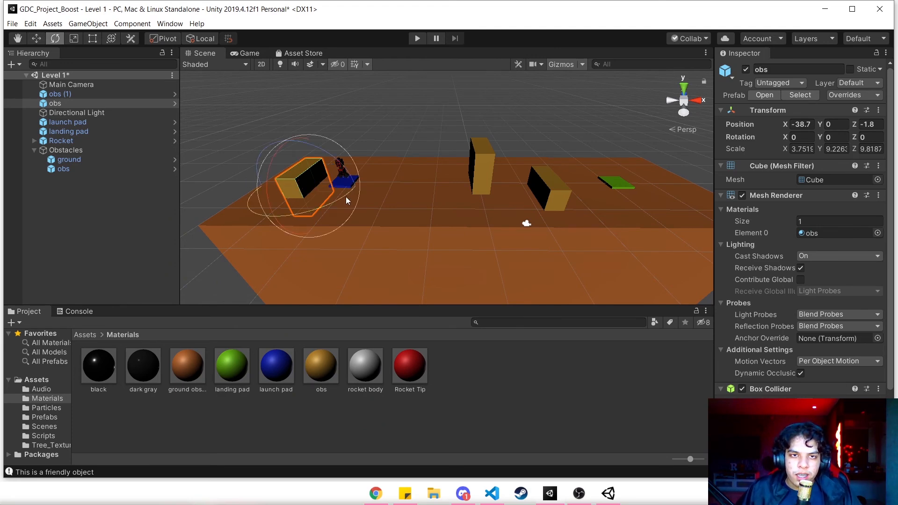
drag(271, 164, 256, 236)
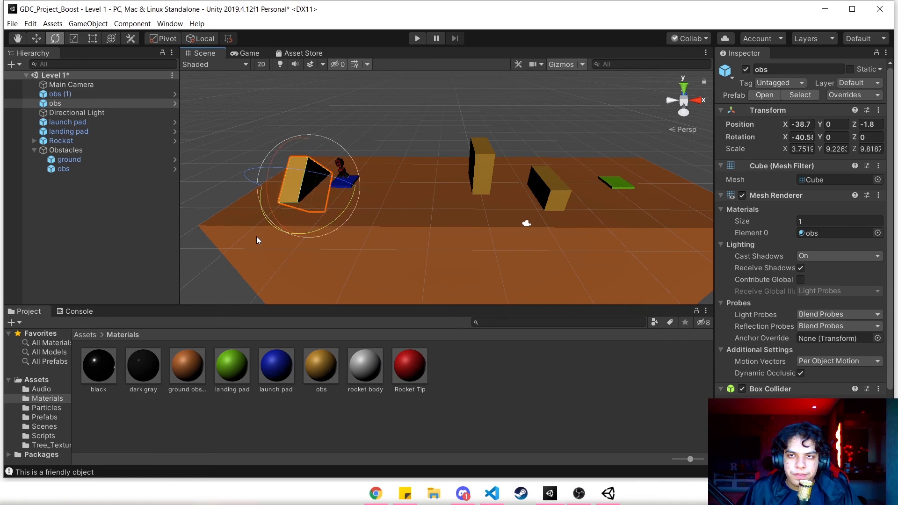
key(w)
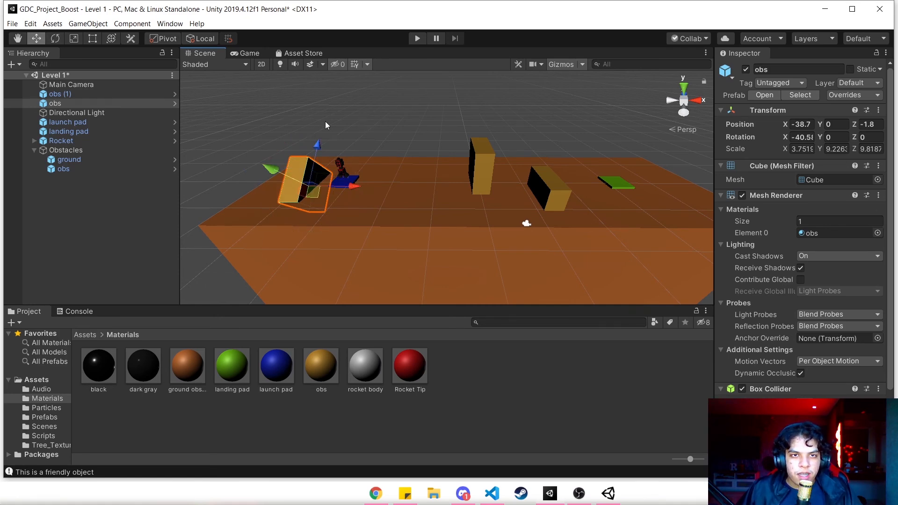
click(204, 39)
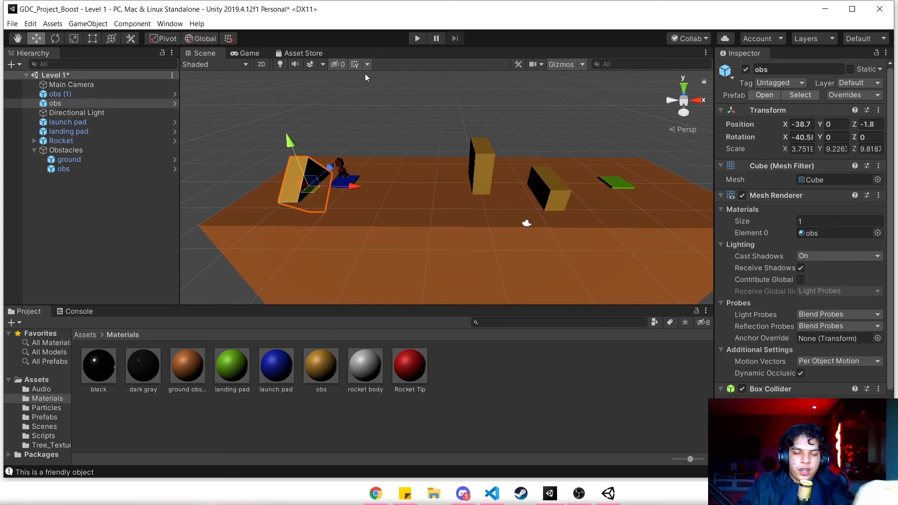
click(199, 39)
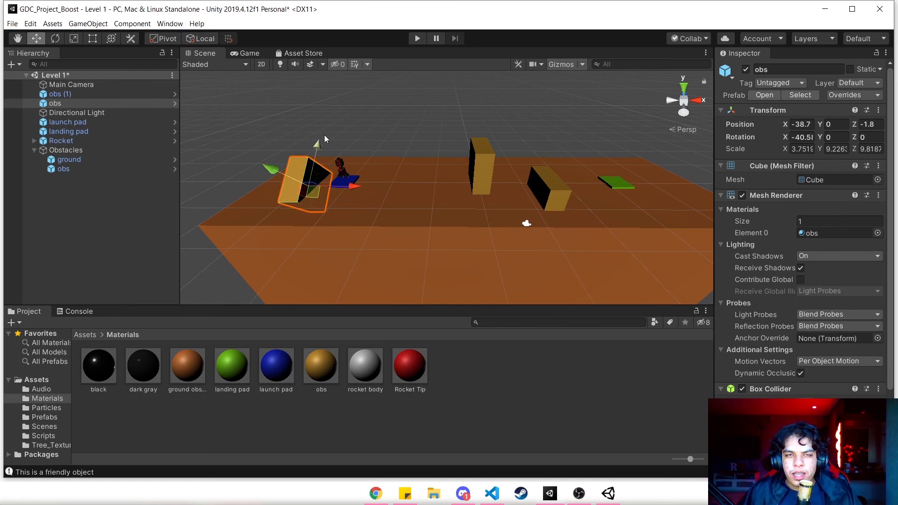
- Switch to the presentation, reveal the Local Space definition on the "Make Your Levels Unique!" slide, and return to Unity
key(alt+Tab)
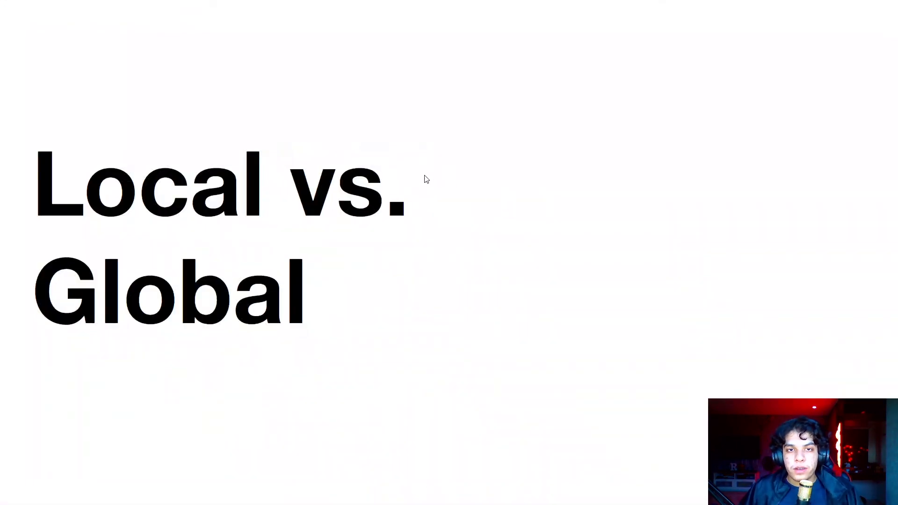
key(Right)
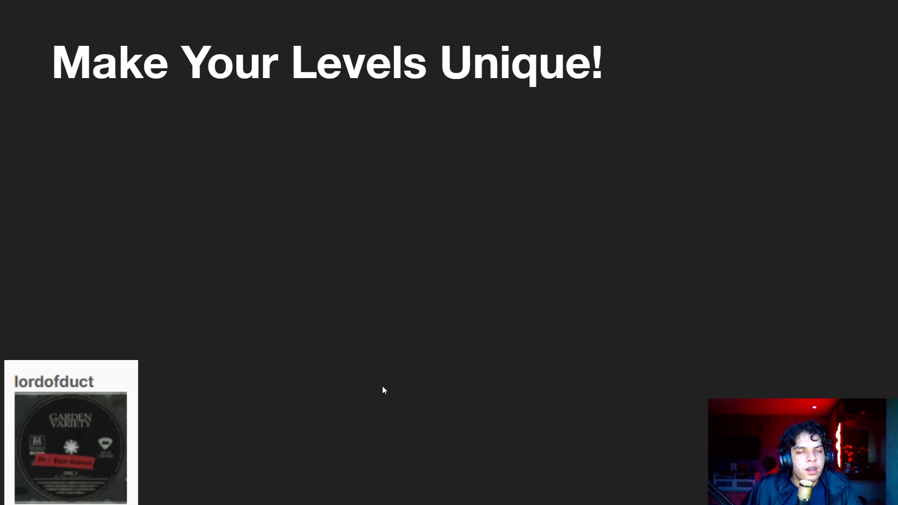
click(439, 381)
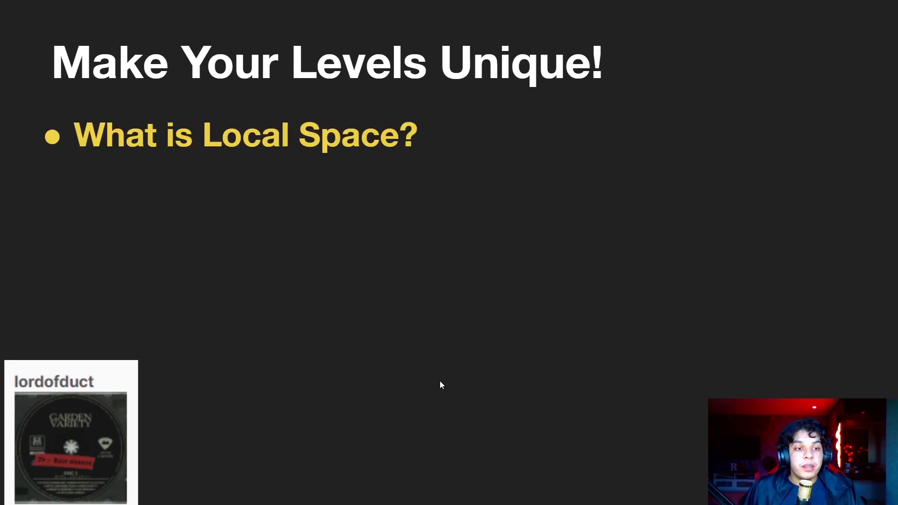
click(418, 369)
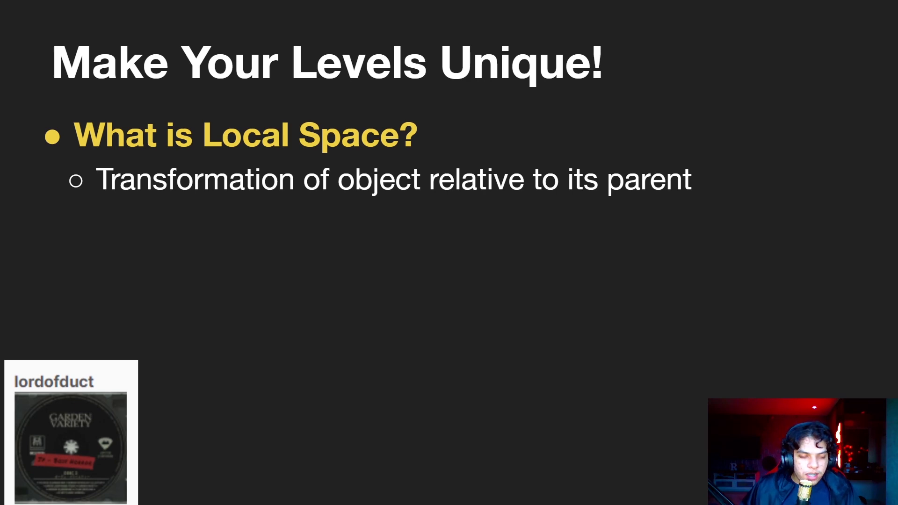
key(alt+Tab)
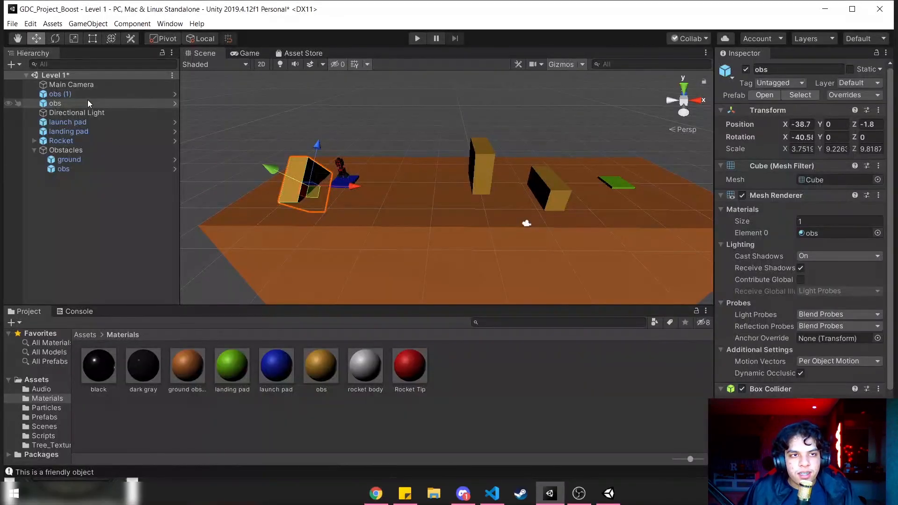
- Select the unparented obs block beside the launch pad, leaving its name as it is
click(87, 103)
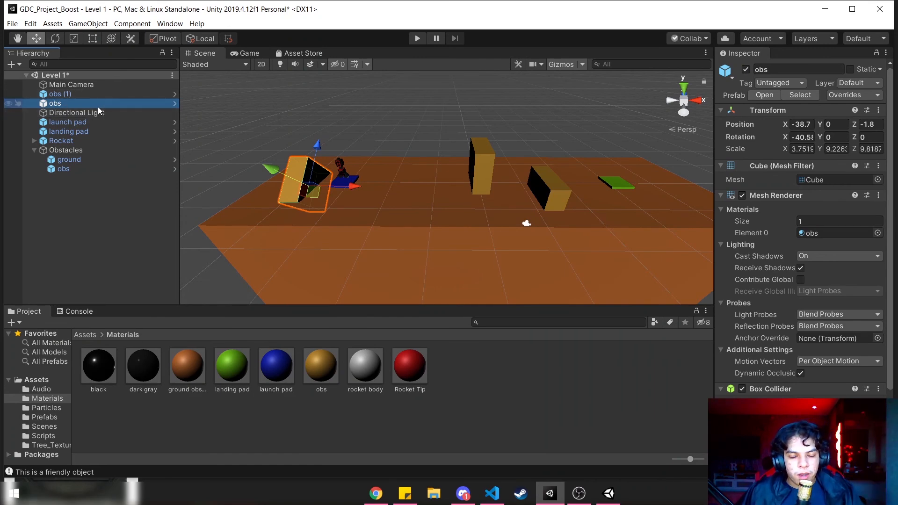
click(55, 103)
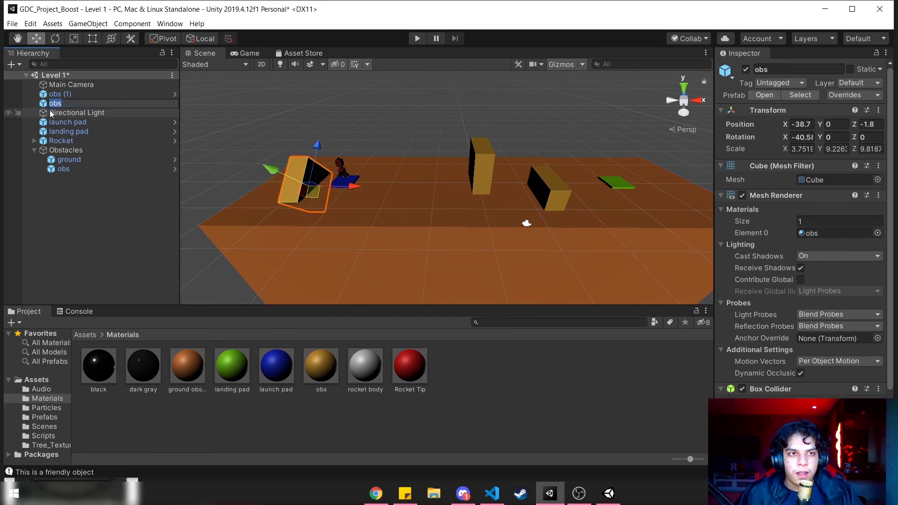
click(48, 123)
click(51, 106)
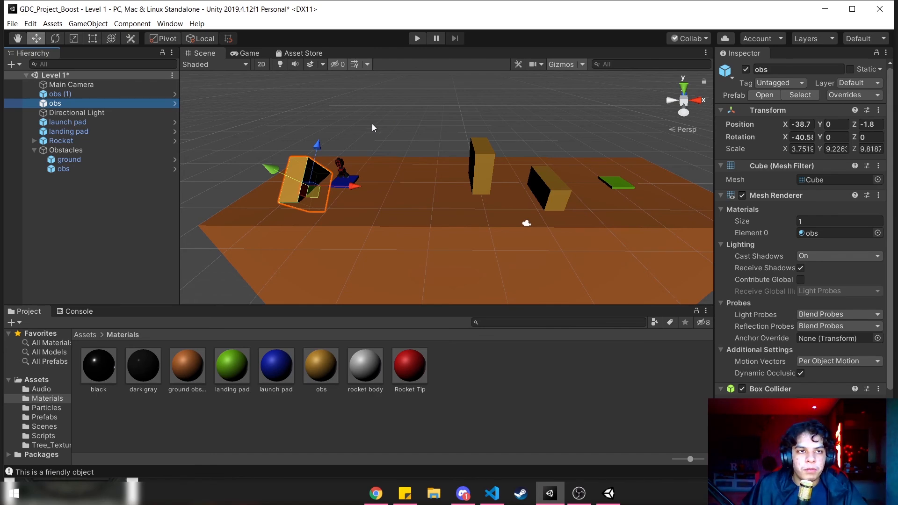
- Try tilting the obs block inside Obstacles to about -42.7 on X and compare its handles in Global and Local mode
click(104, 169)
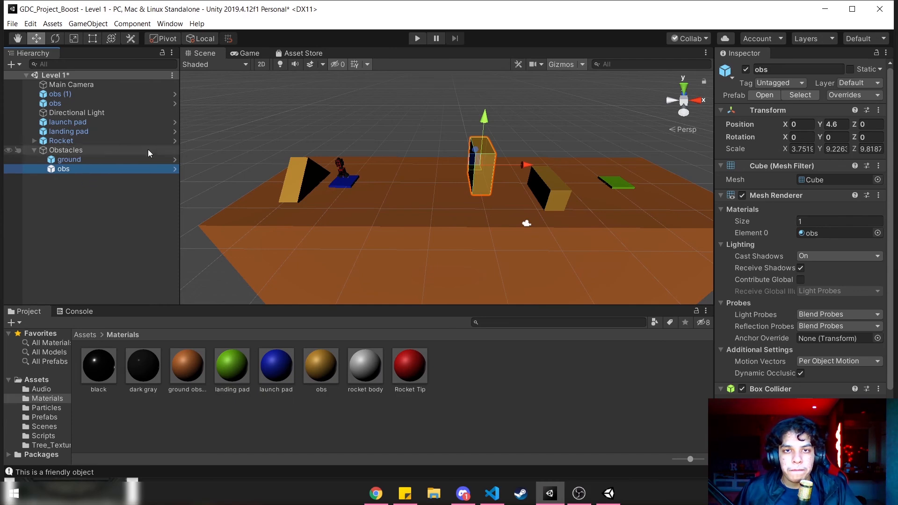
key(e)
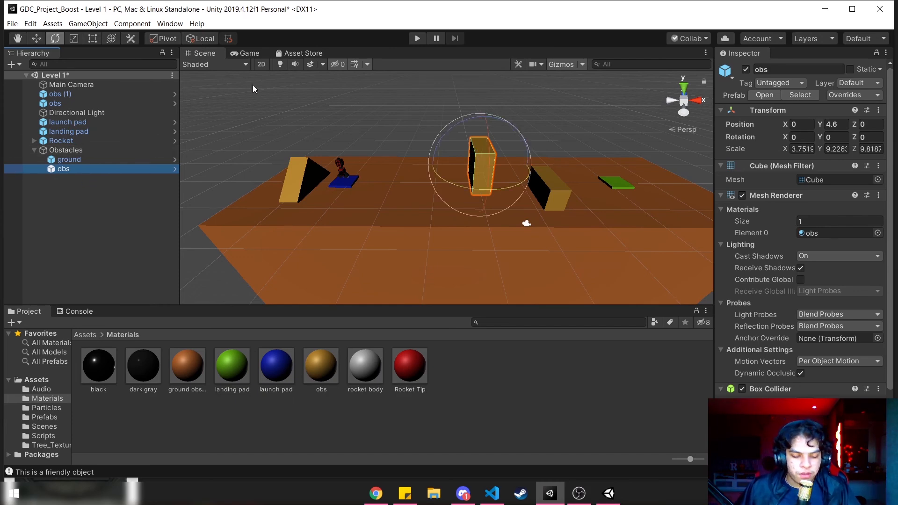
drag(487, 139, 503, 207)
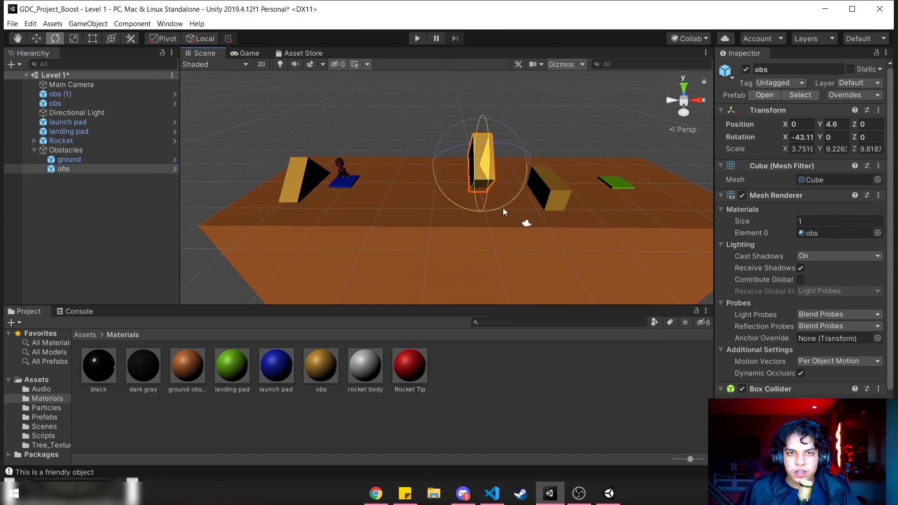
key(w)
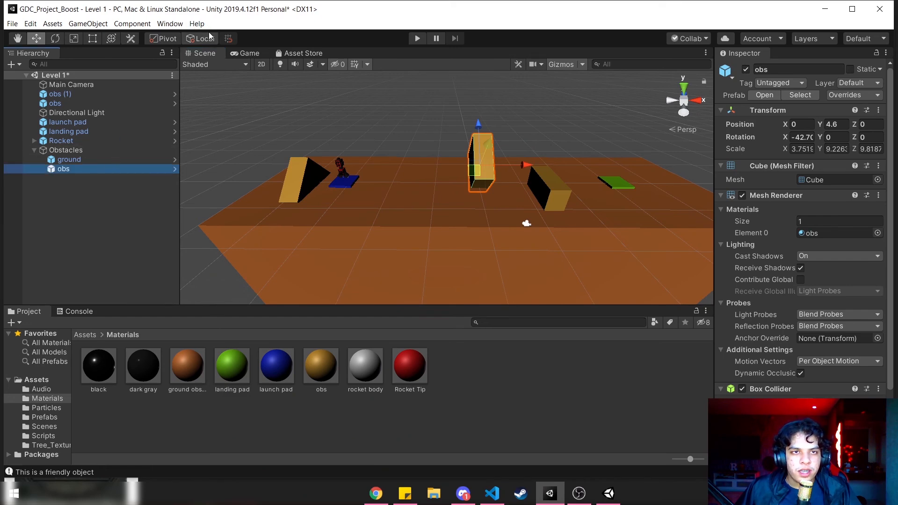
click(208, 36)
click(207, 36)
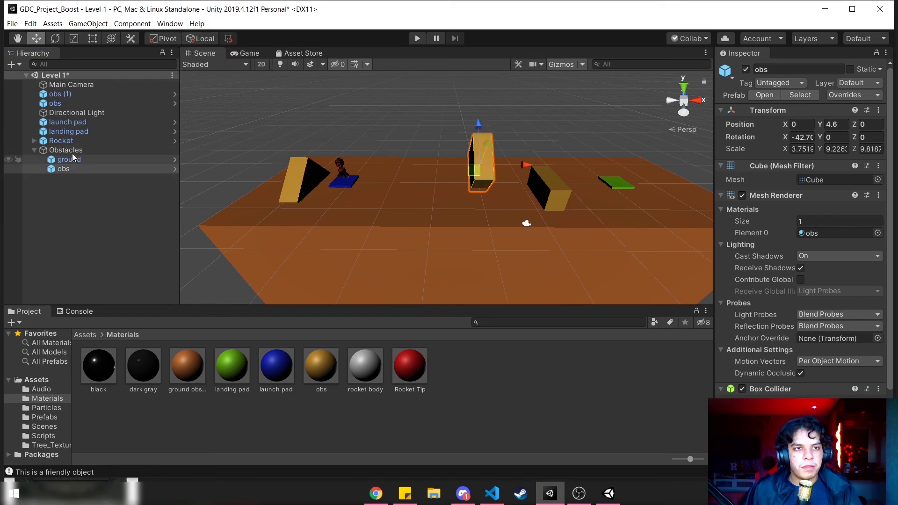
- Undo the tilt of the obs block inside Obstacles and select the obs block beside the launch pad
click(92, 102)
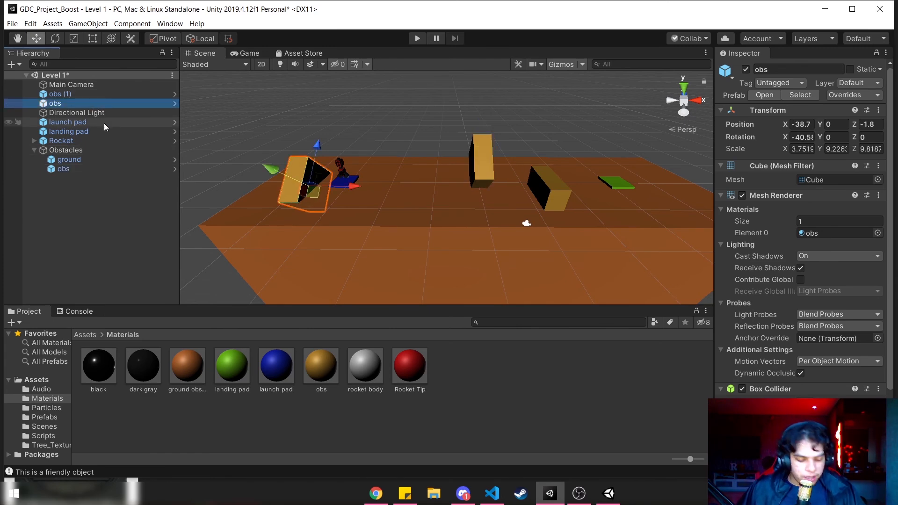
key(ctrl+z)
key(ctrl+y)
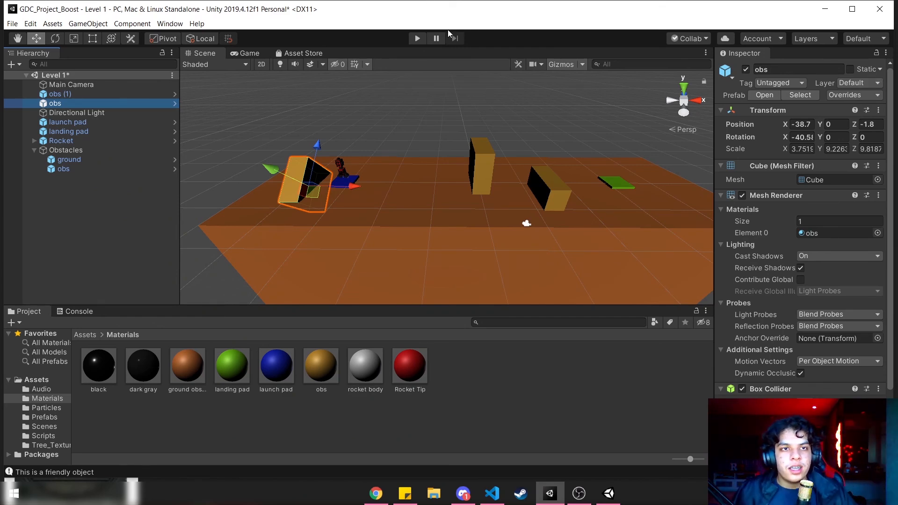
- Set the transform handles to Global and rotate the obs block beside the launch pad to about -73.3 on X
click(214, 39)
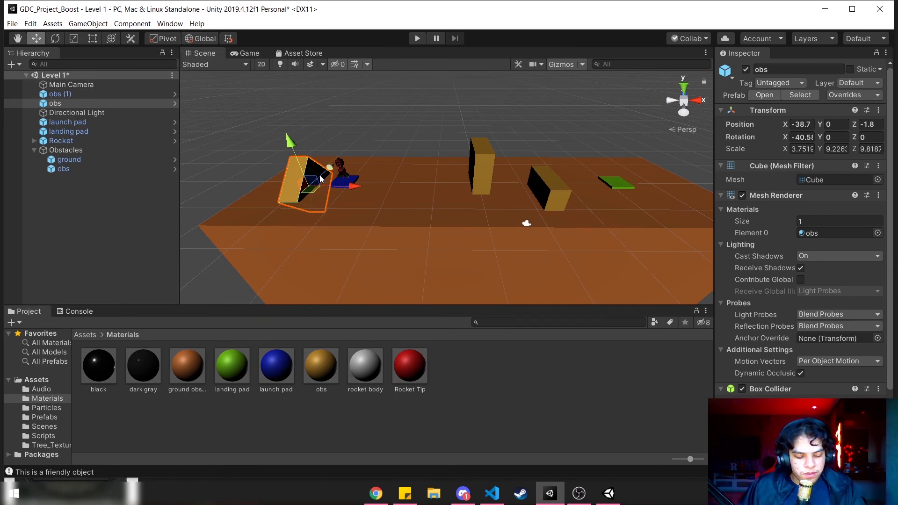
key(e)
drag(272, 167, 271, 228)
key(w)
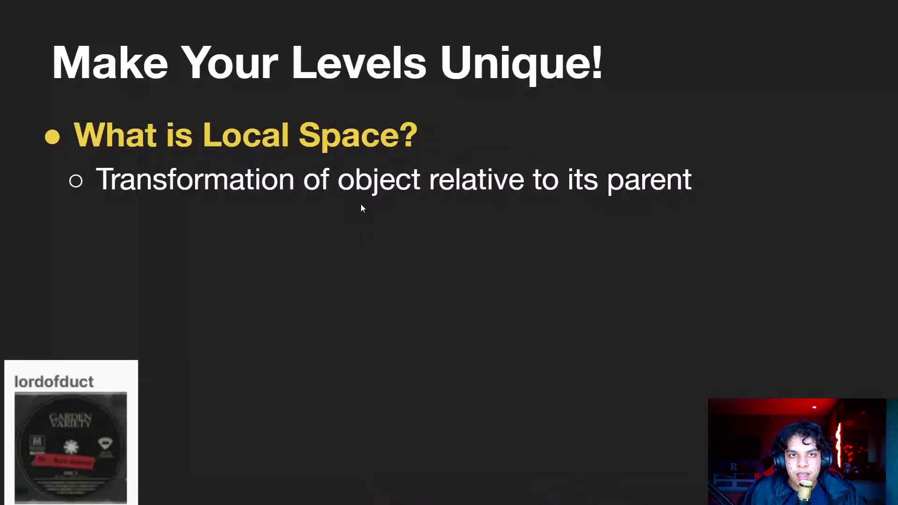
- Reveal the Global Space question and its definition on the presentation slide, and switch back to Unity
click(360, 208)
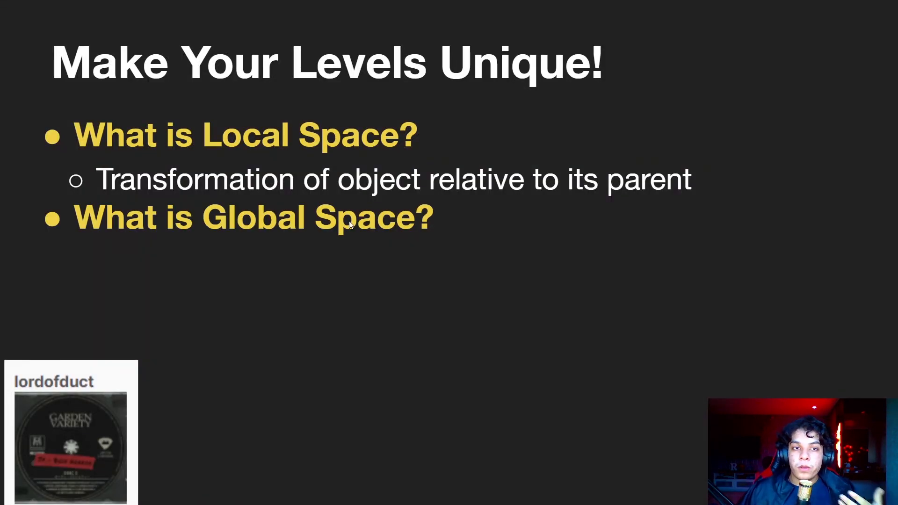
click(466, 332)
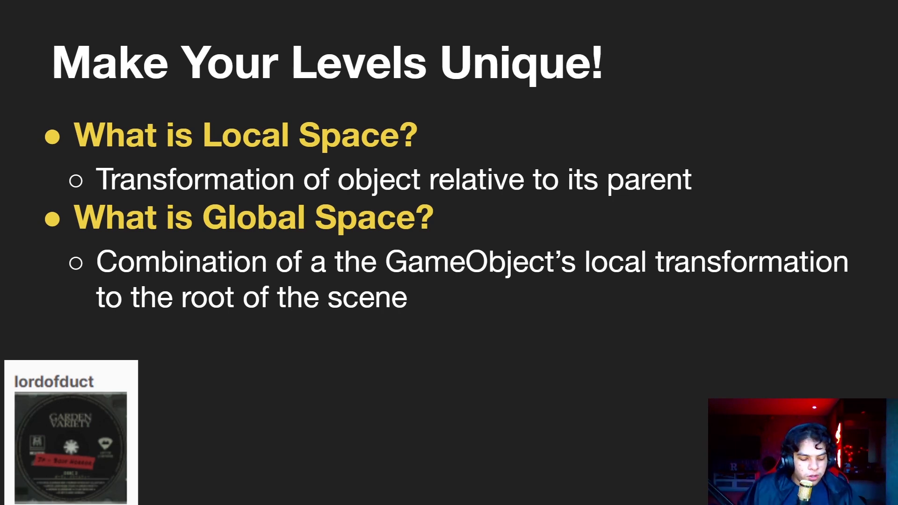
key(alt+Tab)
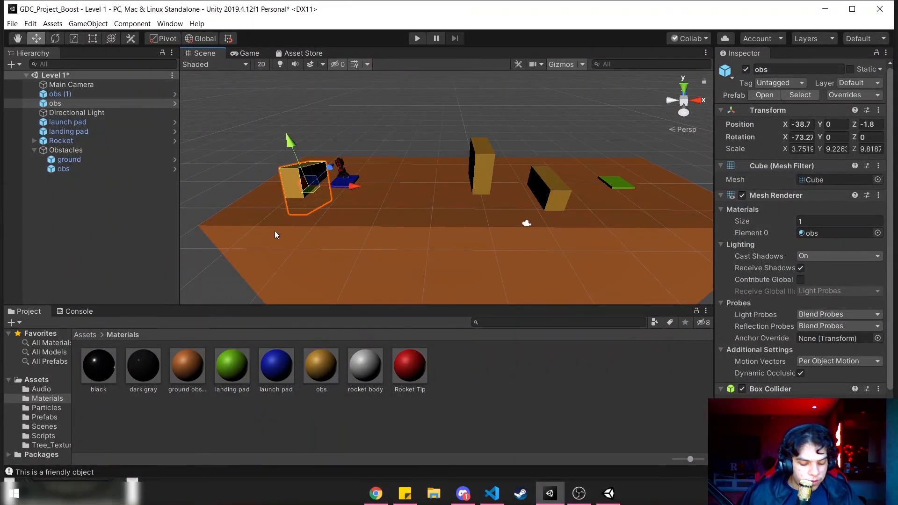
- Rotate the obs block beside the launch pad freely to about 40.1, 192.1, -127.7 and compare its Local and Global handles
key(e)
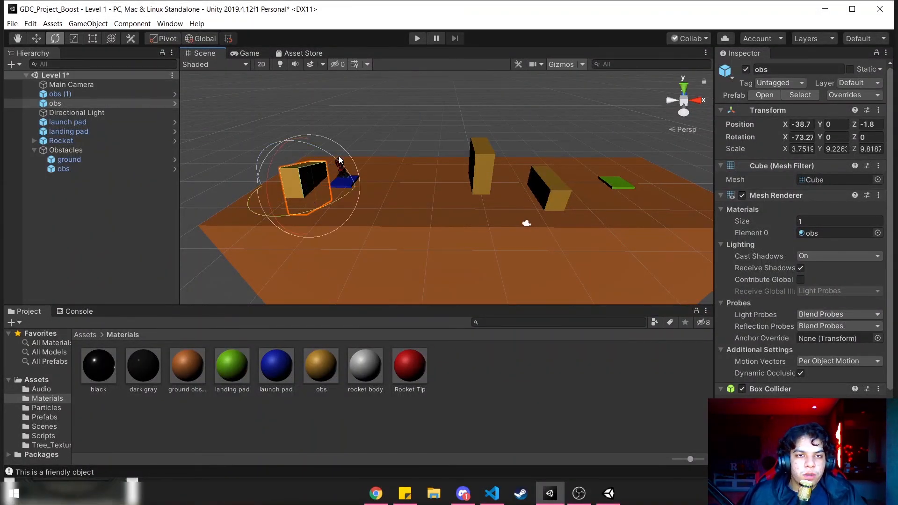
drag(313, 169, 324, 198)
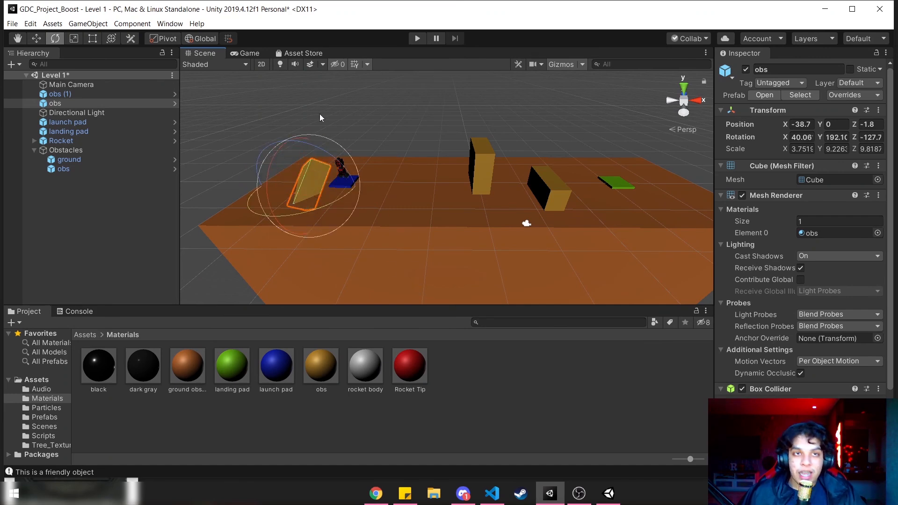
key(w)
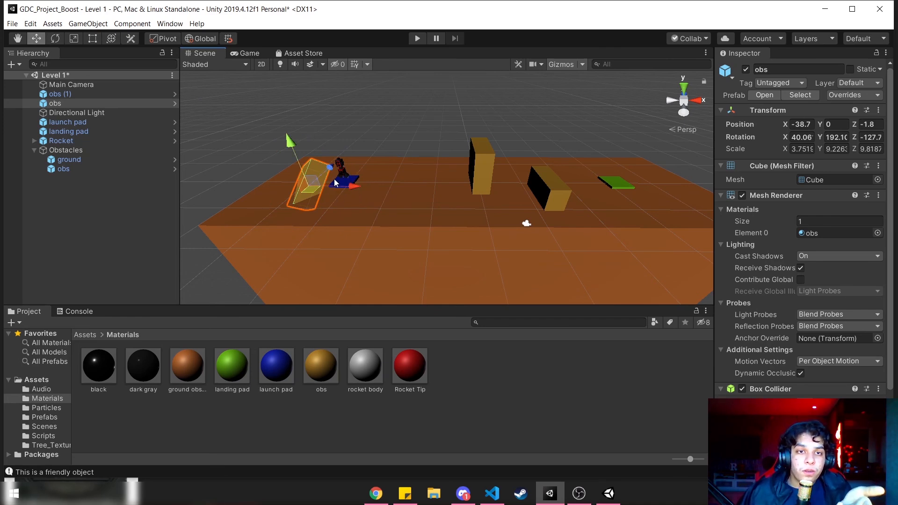
click(204, 38)
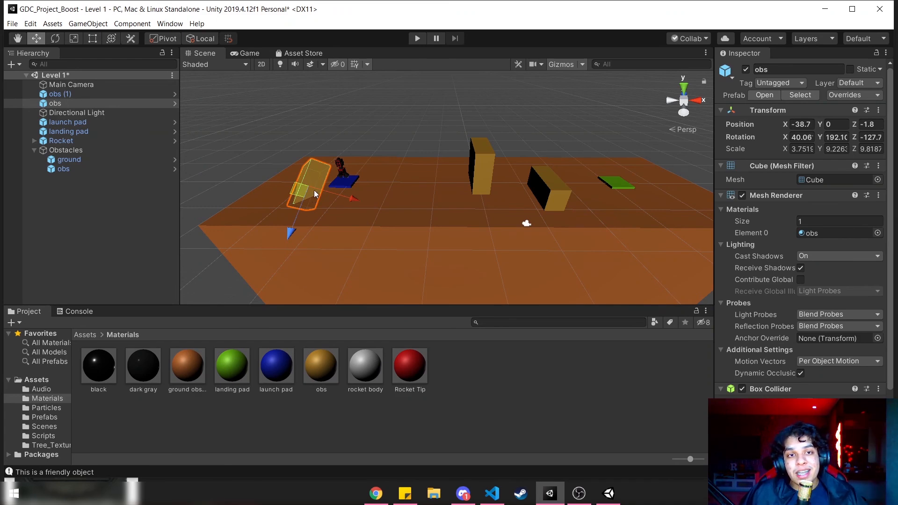
click(204, 38)
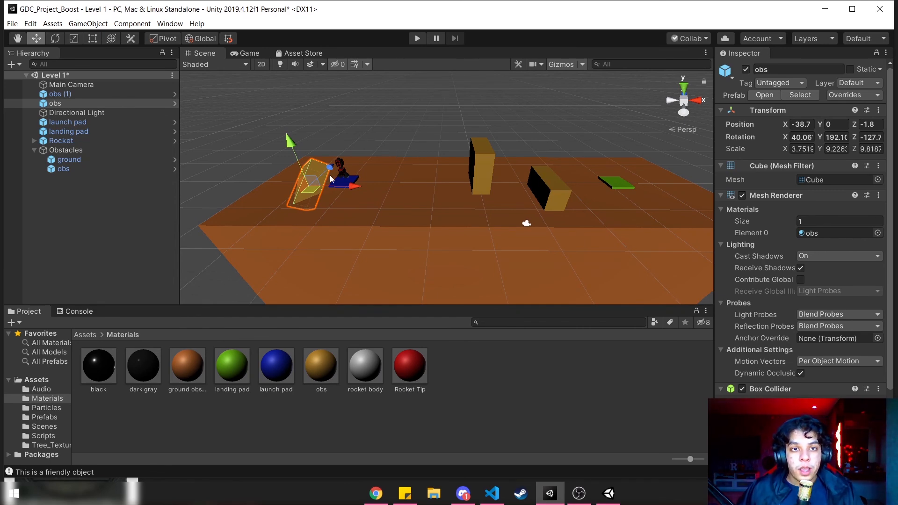
- Parent obs (1) and the unparented obs block under Obstacles, and select obs (1) inside the group
click(79, 105)
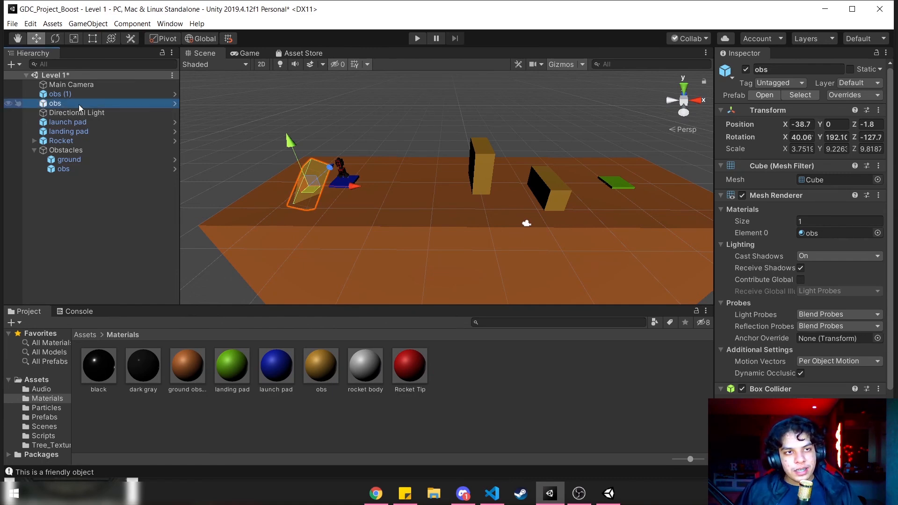
click(53, 95)
click(50, 102)
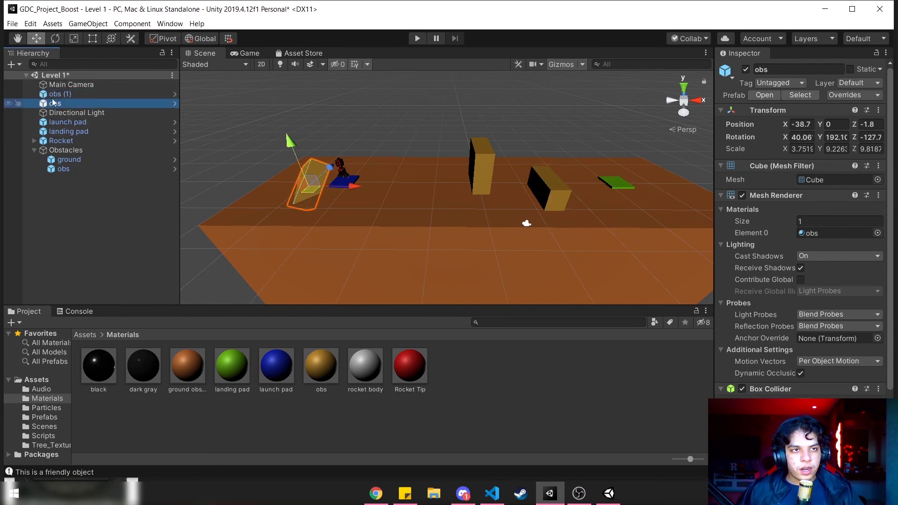
ctrl+click(47, 93)
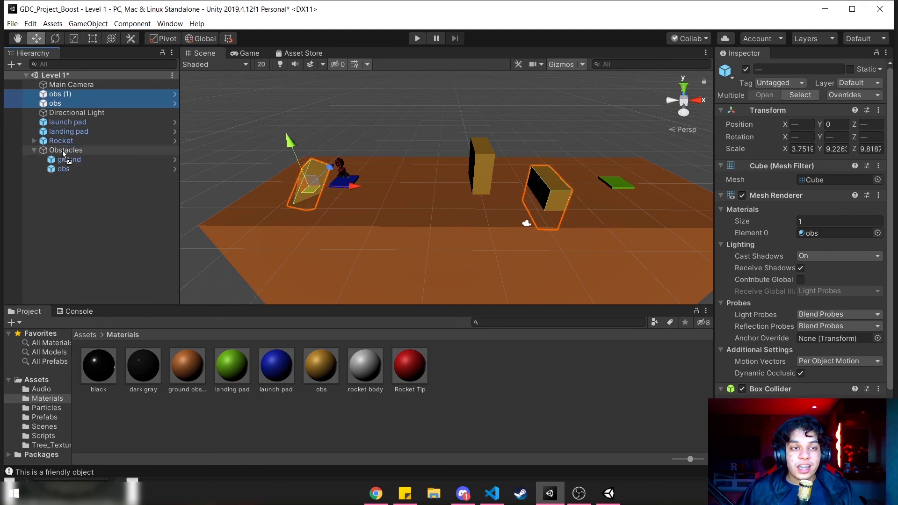
drag(63, 150, 62, 149)
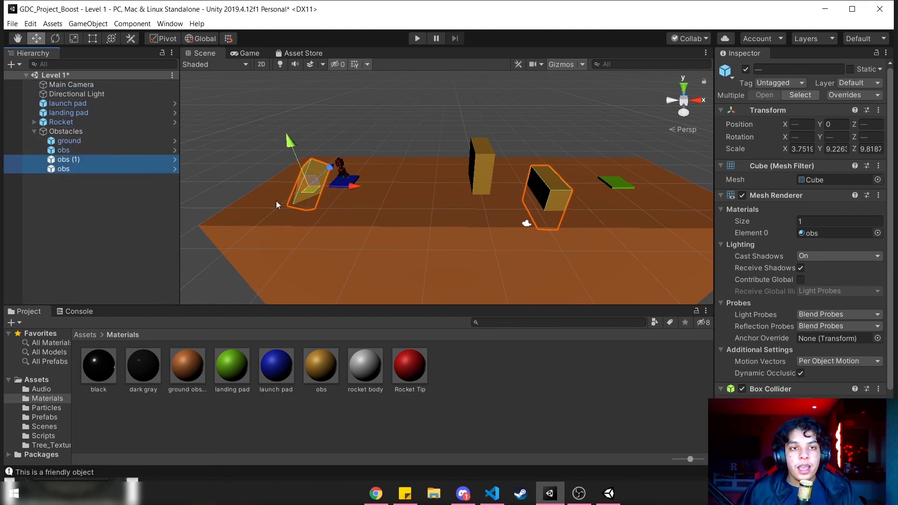
click(75, 187)
click(77, 159)
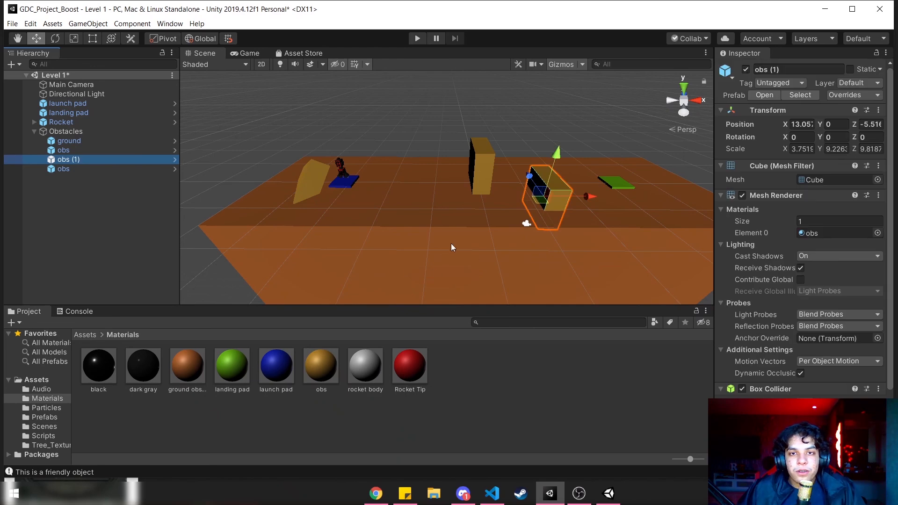
- Move obs (1) past the landing pad to X 37.67 and rotate it to about 5.3, 20.7, -60.7
alt+drag(451, 243, 417, 208)
key(f)
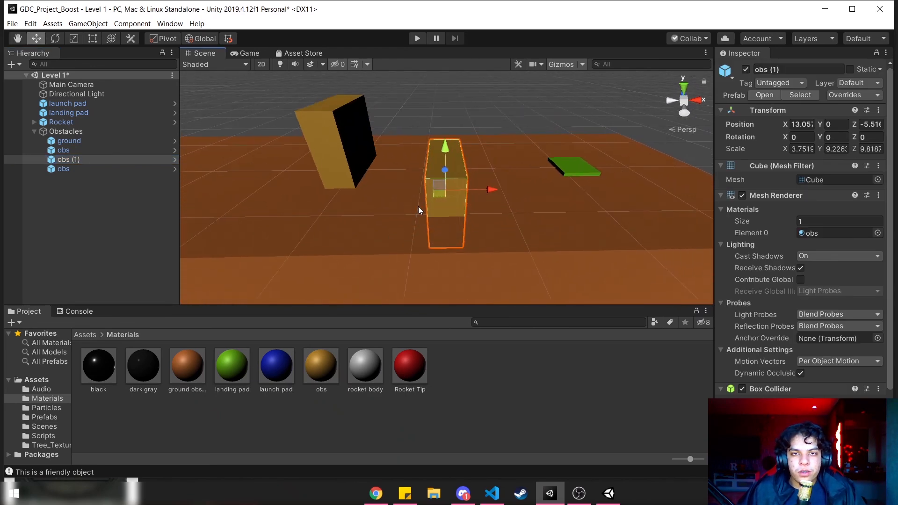
drag(483, 192, 641, 196)
key(e)
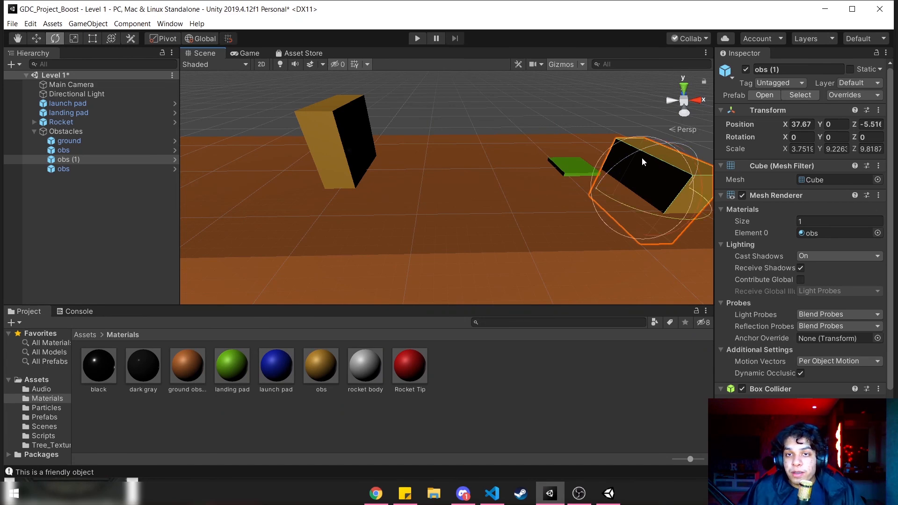
drag(669, 153, 658, 248)
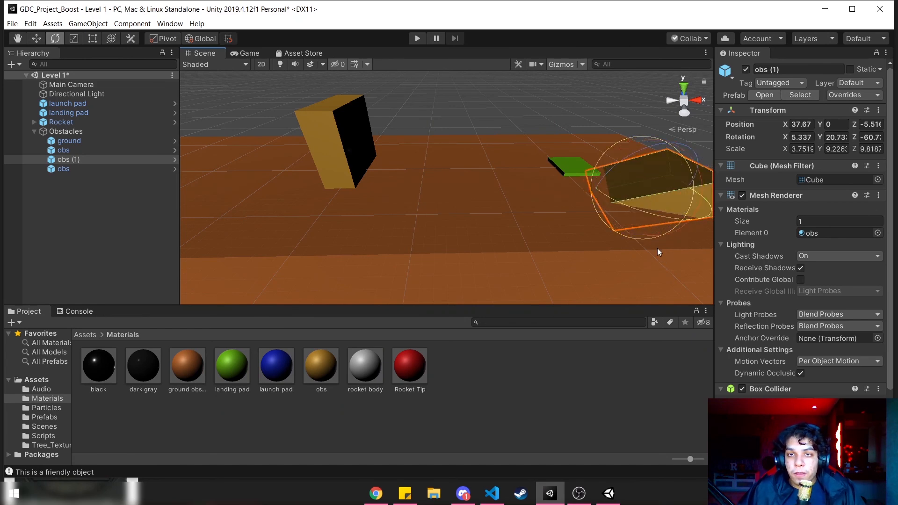
- Stretch the rotated obs (1) block along its Y axis into a long beam and deselect it
key(w)
key(r)
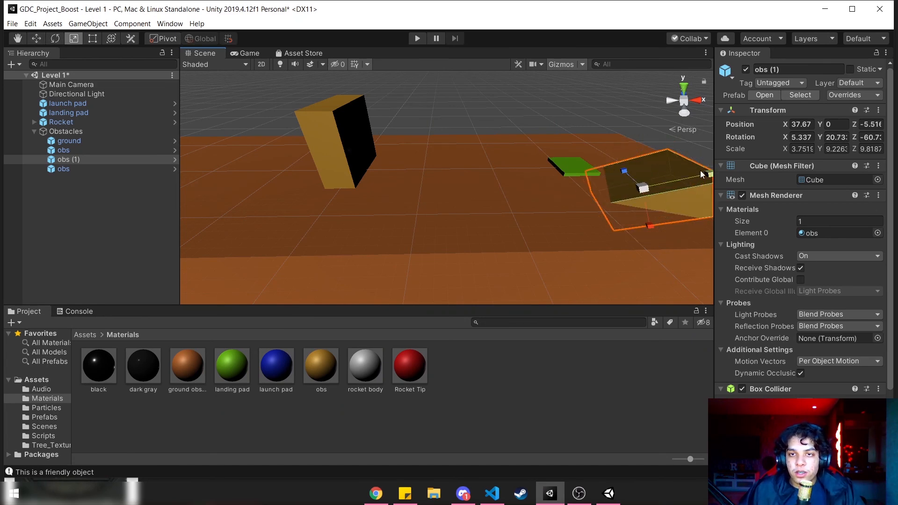
drag(708, 175, 117, 142)
right_drag(280, 192, 261, 159)
key(s)
click(463, 153)
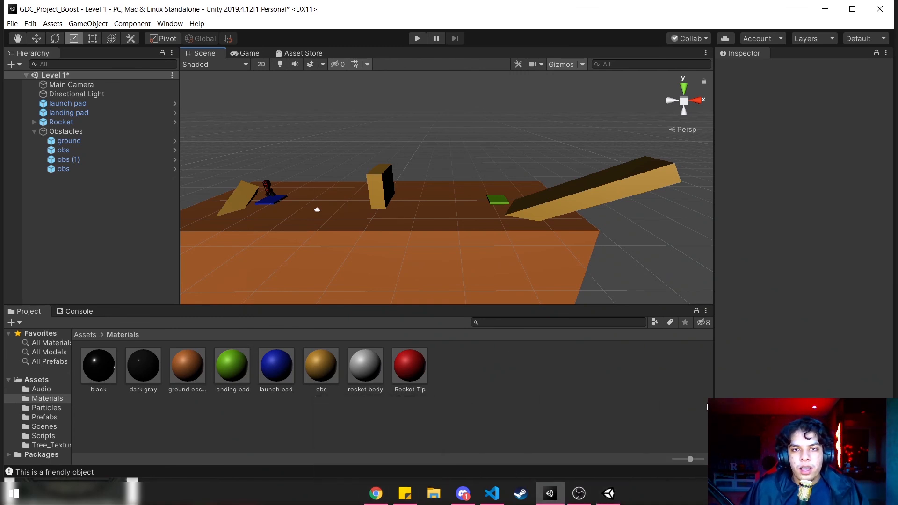
- Switch to the finished rocket game, try flying the rocket among its obstacles and background, and switch back to Unity
click(618, 494)
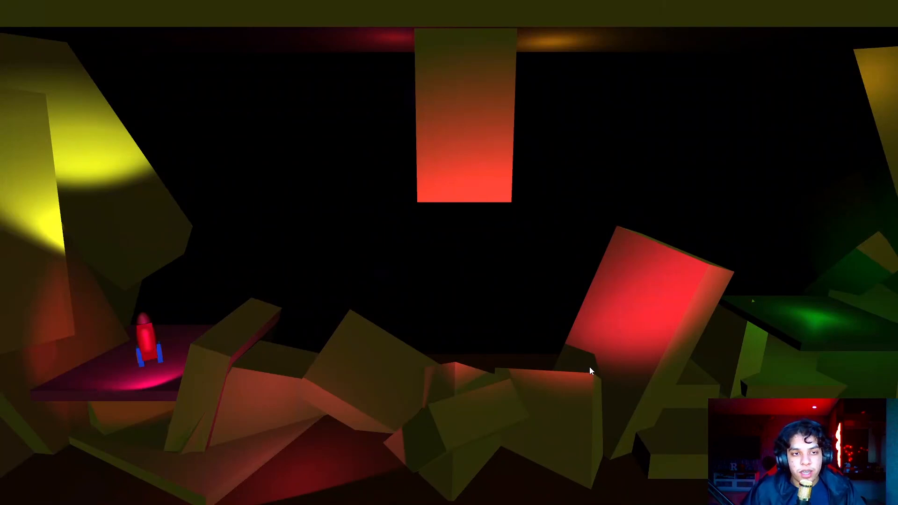
key(space)
key(d)
key(a)
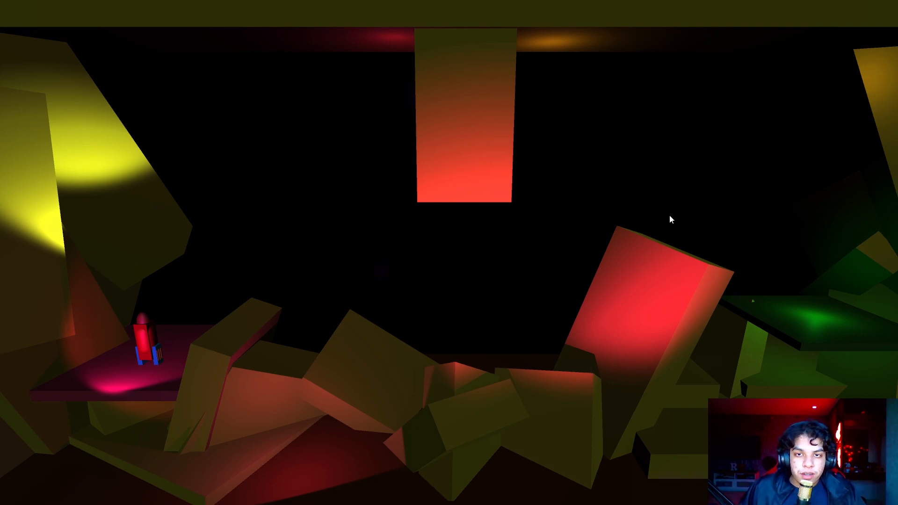
key(alt+Tab)
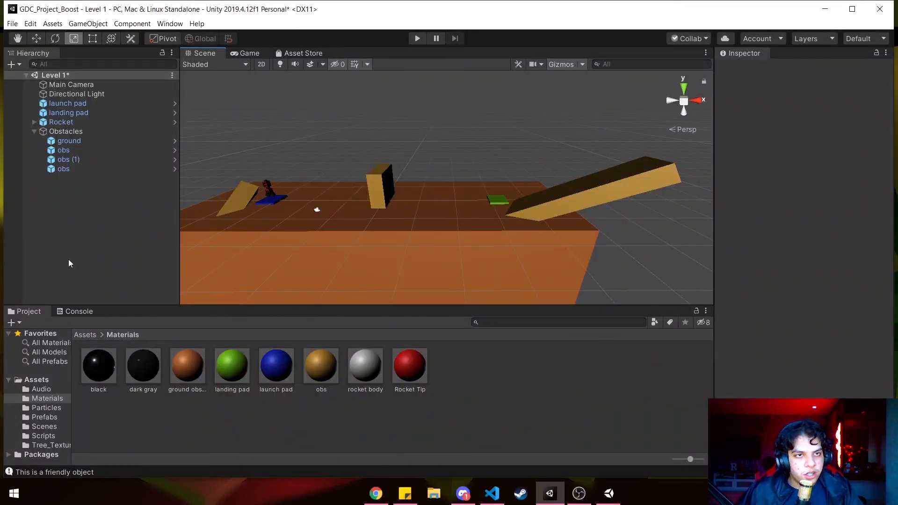
- Create a new material named skybox in the Materials folder
right_click(360, 415)
mouse_move(447, 161)
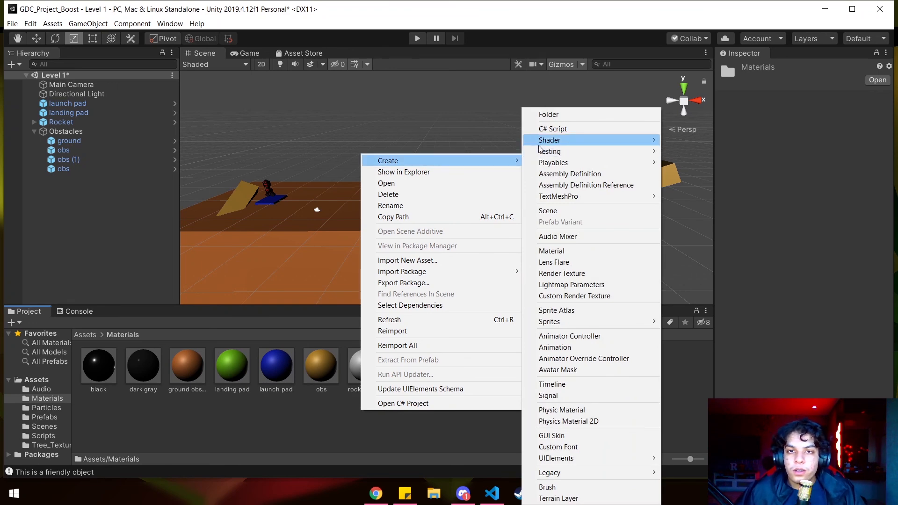
click(570, 251)
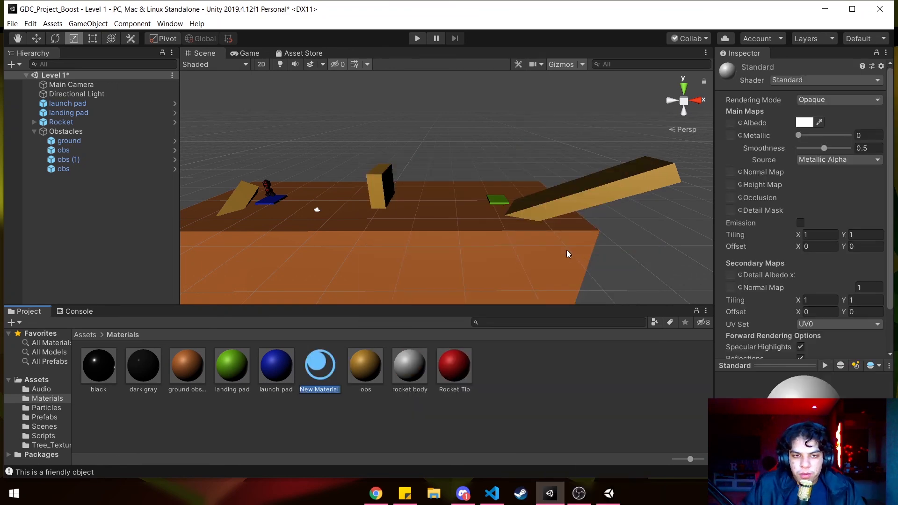
text(skybox)
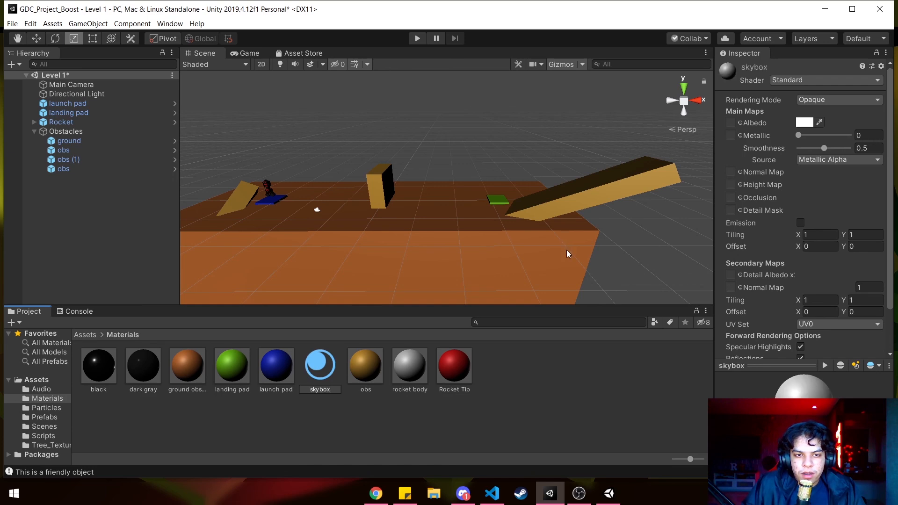
key(Return)
- Set the skybox material's shader to Skybox/Procedural
click(795, 83)
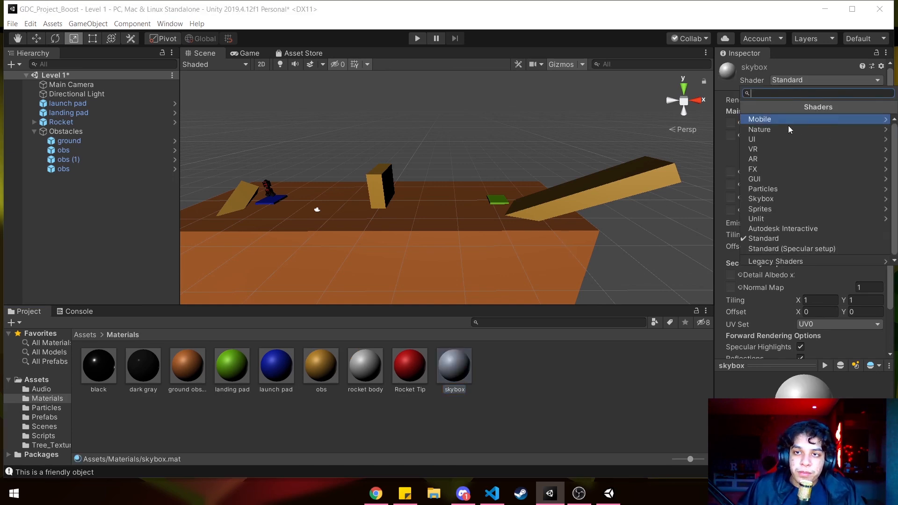
click(868, 204)
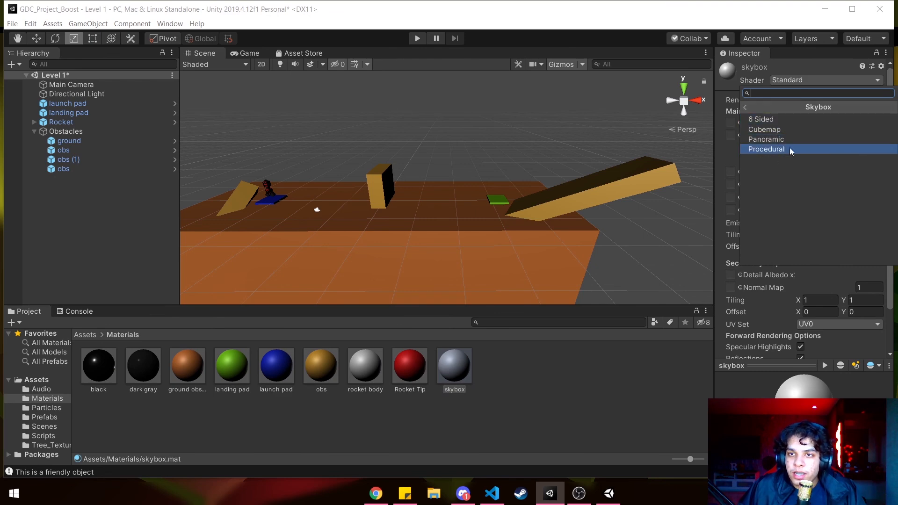
click(790, 149)
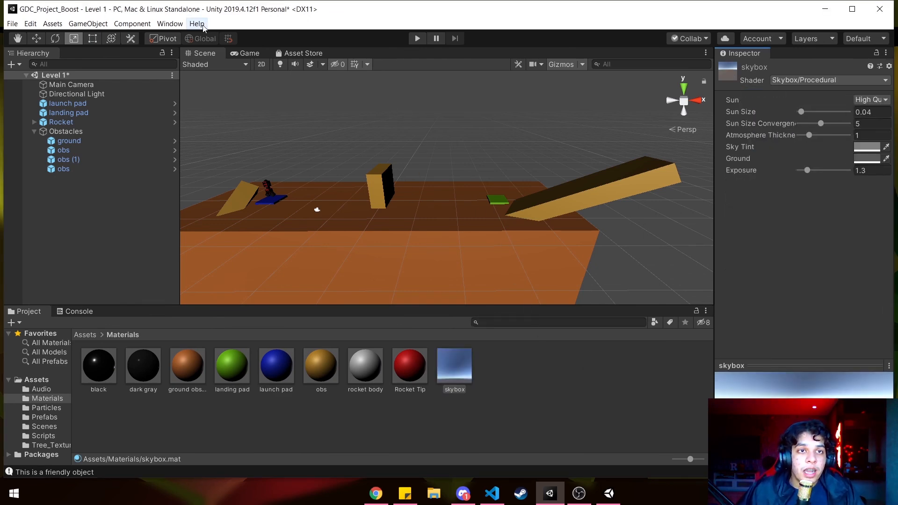
- Assign the skybox material as the scene's Skybox Material in the Lighting settings and close them
click(170, 23)
mouse_move(260, 141)
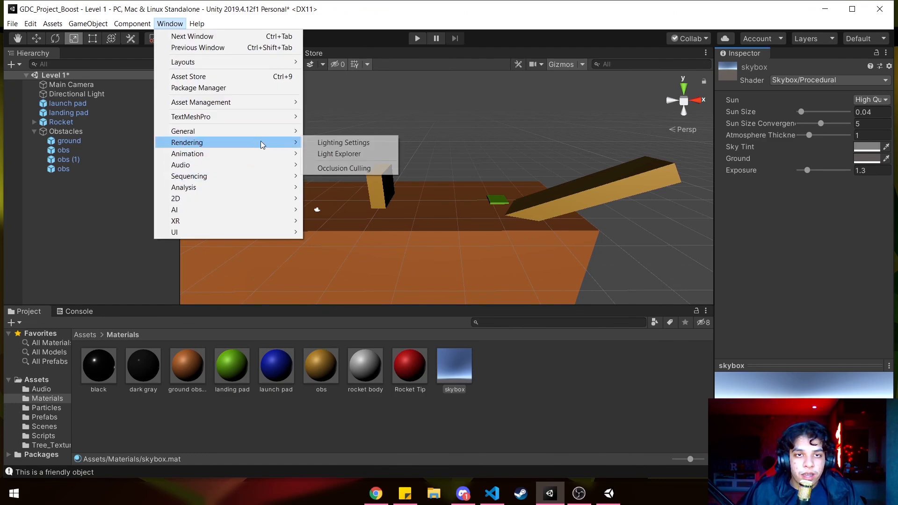
click(343, 142)
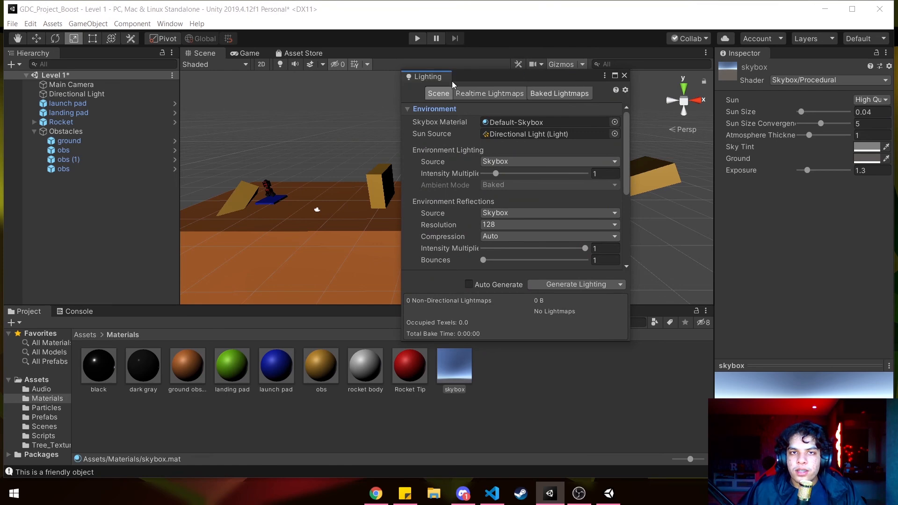
drag(417, 77, 642, 52)
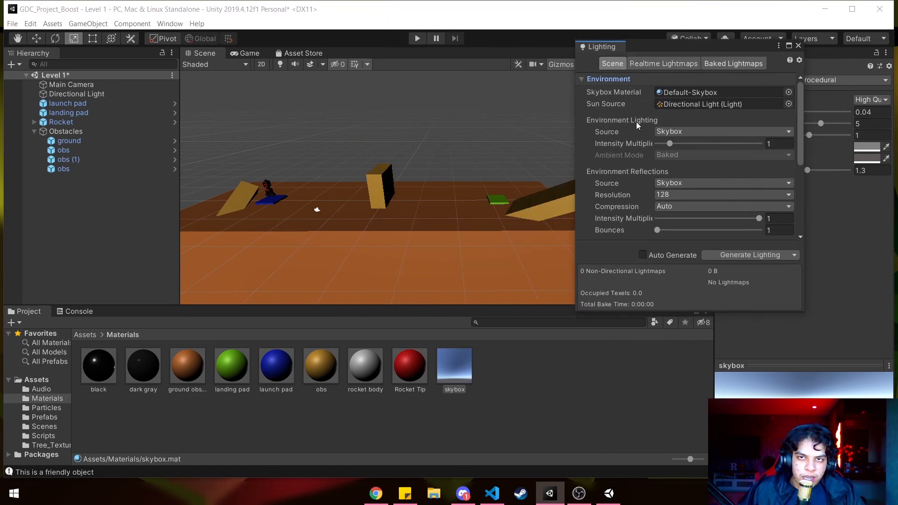
drag(455, 367, 705, 88)
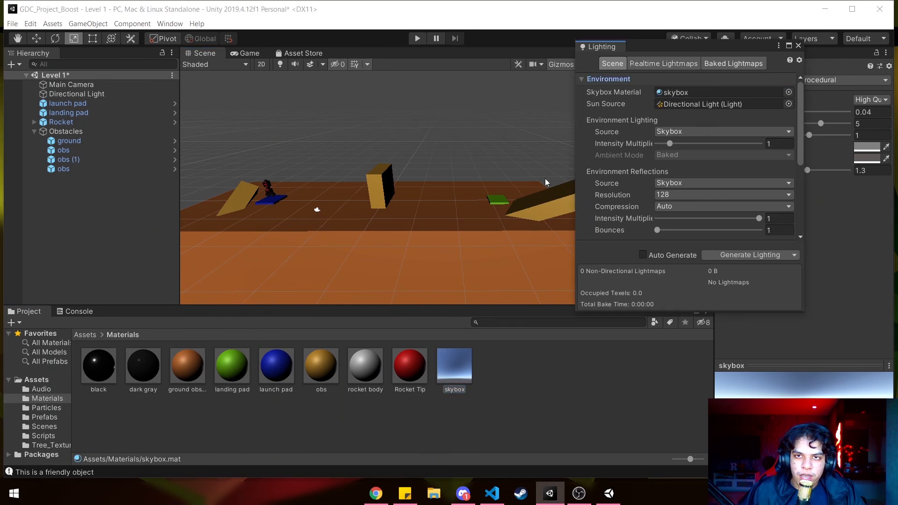
mouse_move(450, 166)
right_down()
mouse_move(441, 174)
mouse_move(436, 161)
right_up()
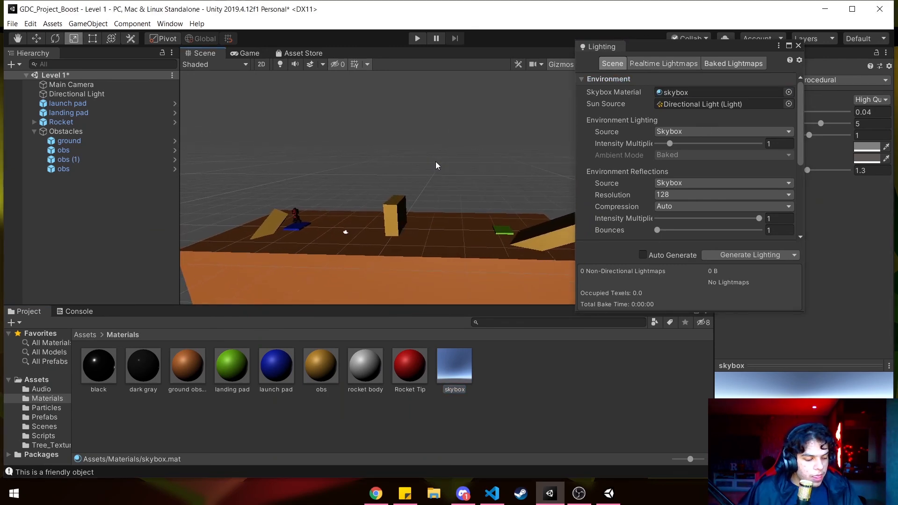
mouse_move(449, 223)
right_down()
mouse_move(457, 229)
mouse_move(440, 225)
right_up()
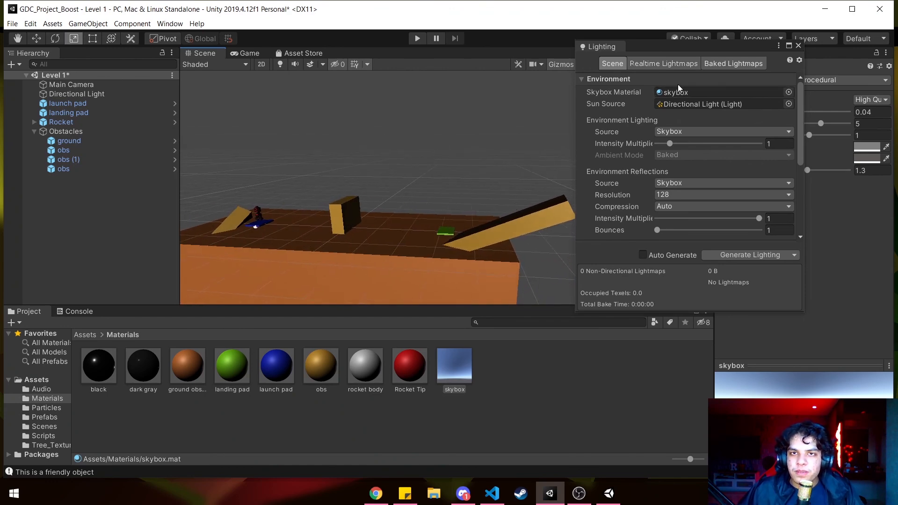
click(799, 45)
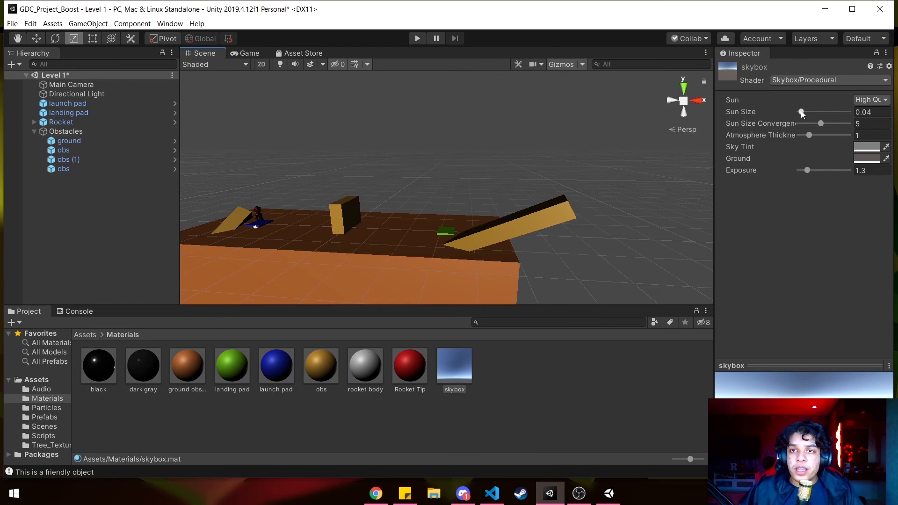
- Set the skybox material's Sun Size to 0, Sun Size Convergence to 1 and Sky Tint to red FF0000
mouse_move(800, 111)
mouse_down()
mouse_move(790, 108)
mouse_move(796, 123)
mouse_up()
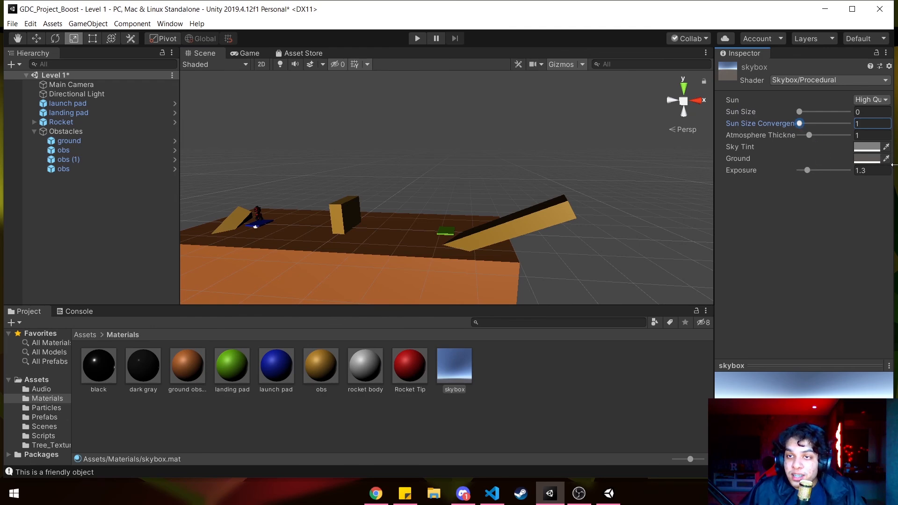
click(865, 147)
drag(424, 146, 517, 146)
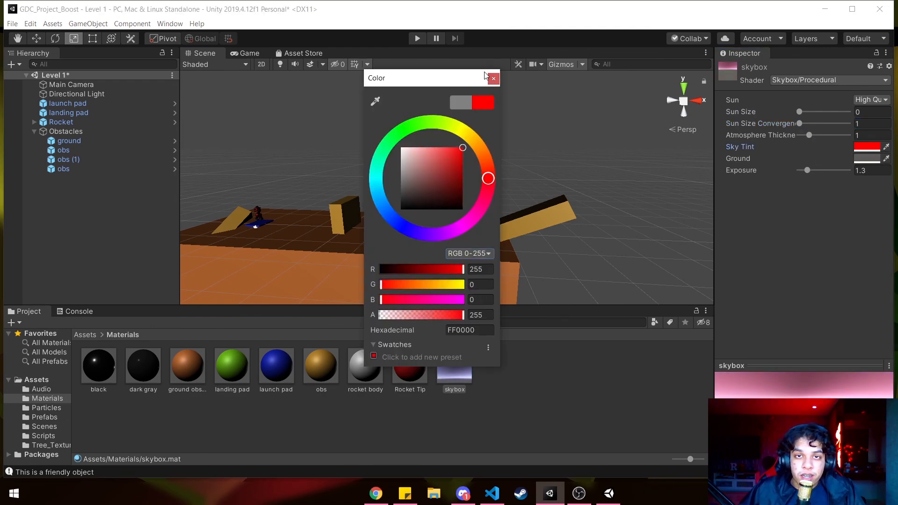
click(493, 78)
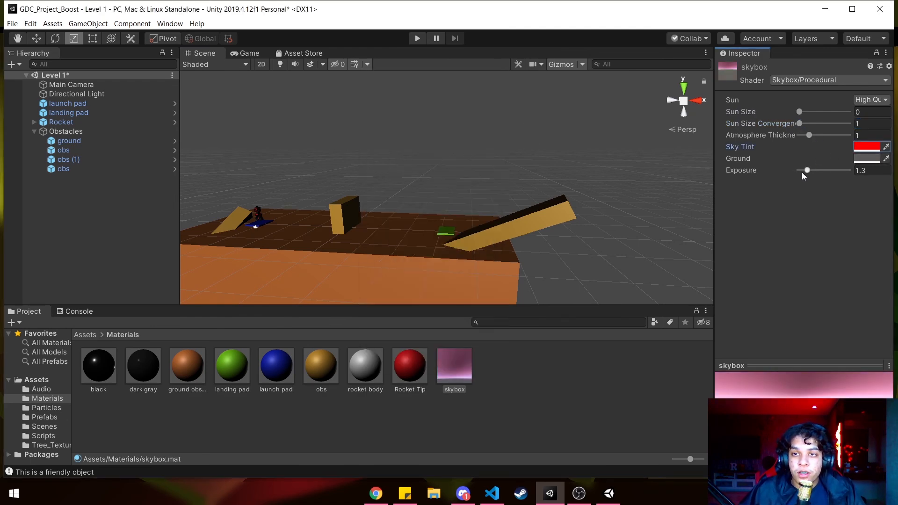
- Preview the skybox in the Game view and set its Exposure to 1.54 and Atmosphere Thickness to 1.08
mouse_move(807, 171)
mouse_down()
mouse_move(838, 172)
mouse_move(823, 173)
mouse_up()
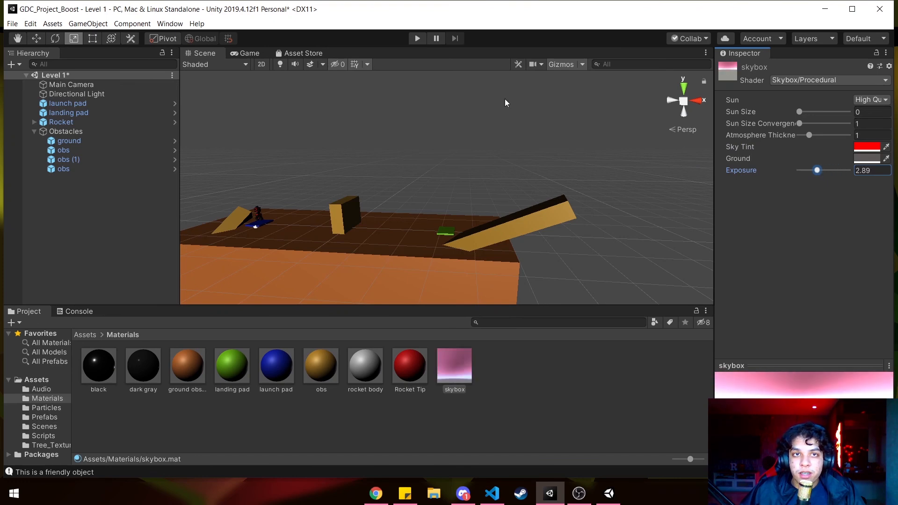
click(245, 54)
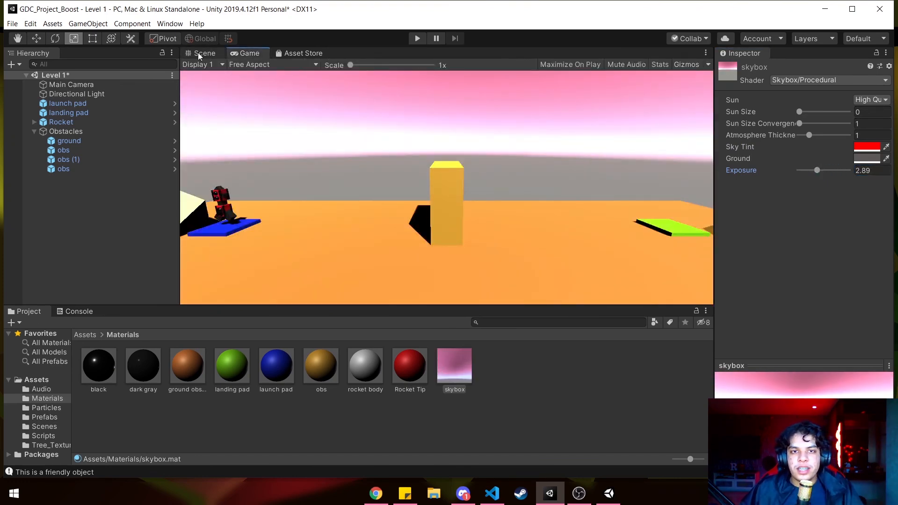
drag(816, 170, 810, 142)
- Set the skybox material's Ground colour to bright orange and its Sky Tint to orange FF7F00
click(867, 158)
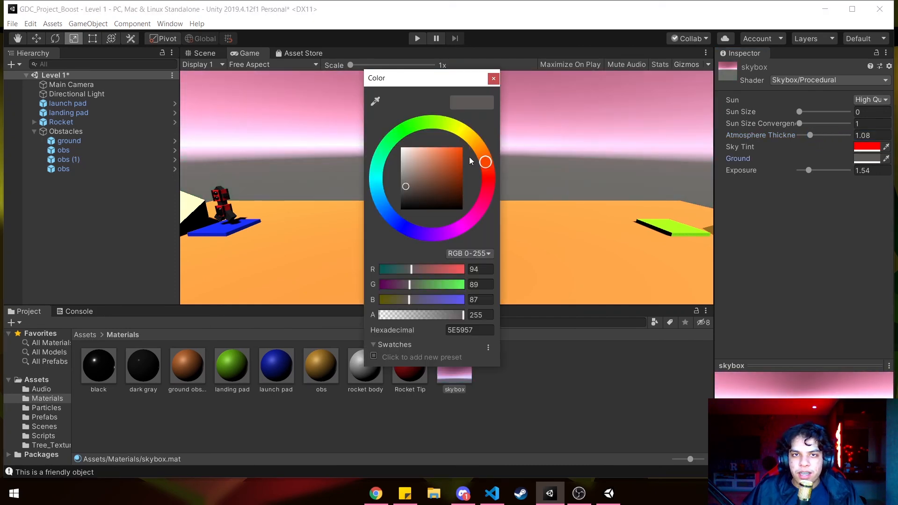
click(476, 133)
mouse_move(449, 170)
mouse_down()
mouse_move(491, 132)
mouse_move(478, 147)
mouse_move(488, 166)
mouse_move(481, 149)
mouse_up()
click(867, 146)
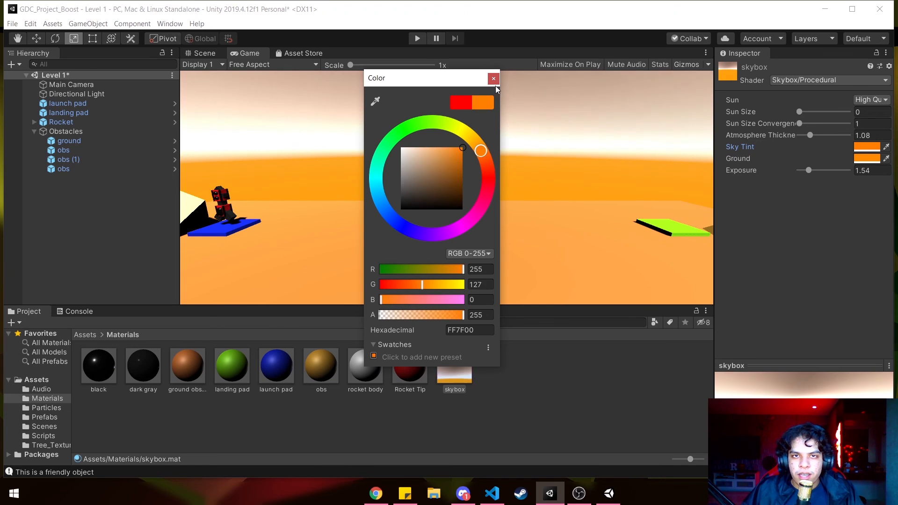
click(494, 80)
- Set the skybox material's Atmosphere Thickness to 0.72, Exposure to 0.77 and Sun Size to 0.09
mouse_move(809, 135)
mouse_down()
mouse_move(826, 134)
mouse_move(818, 139)
mouse_up()
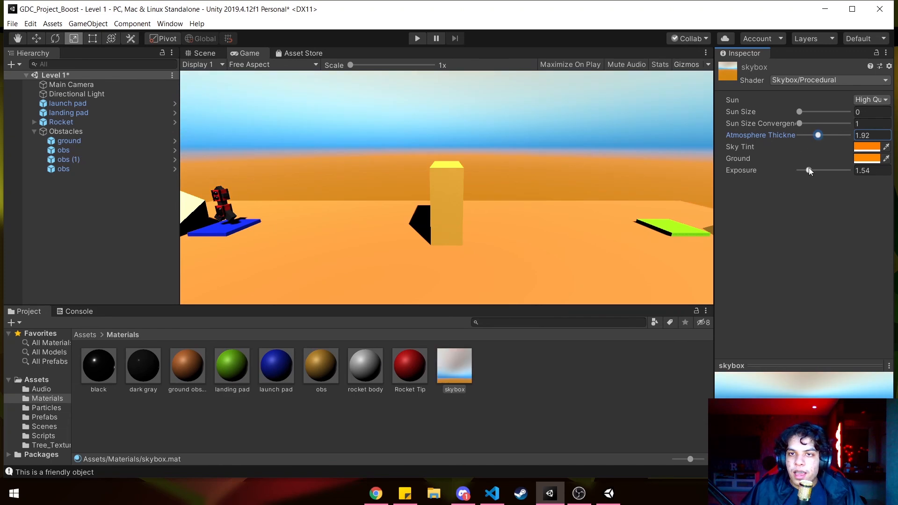
drag(824, 171, 803, 171)
drag(817, 136, 812, 114)
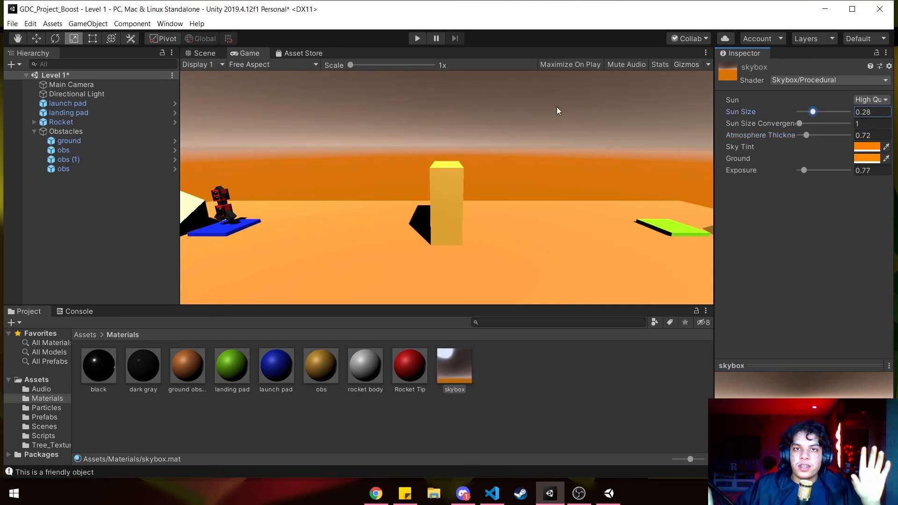
drag(813, 111, 804, 111)
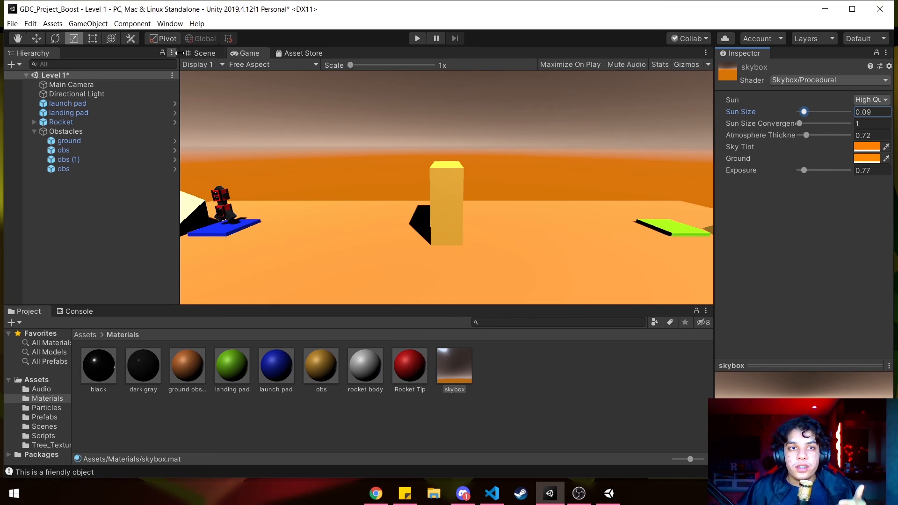
- Return to the Scene view of the level, and switch to OBS to select the intermission scene
click(196, 55)
alt+drag(245, 124, 320, 195)
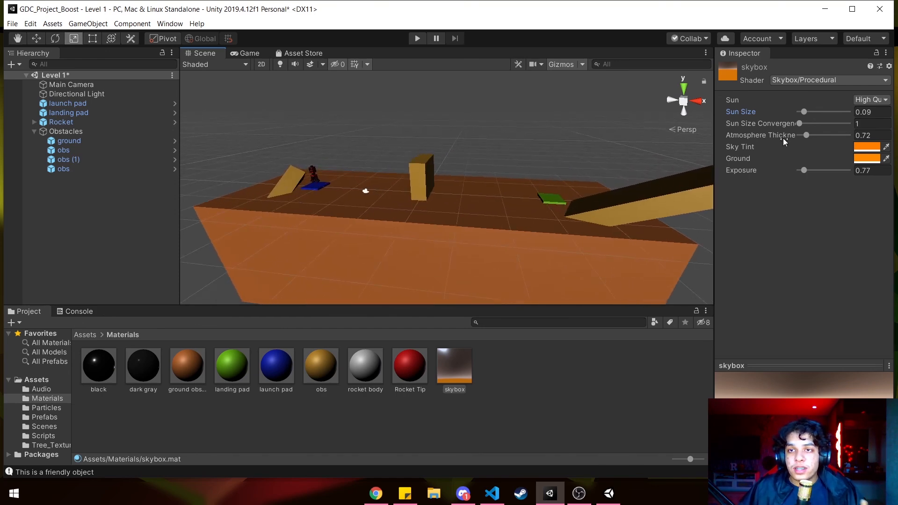
click(578, 493)
click(72, 411)
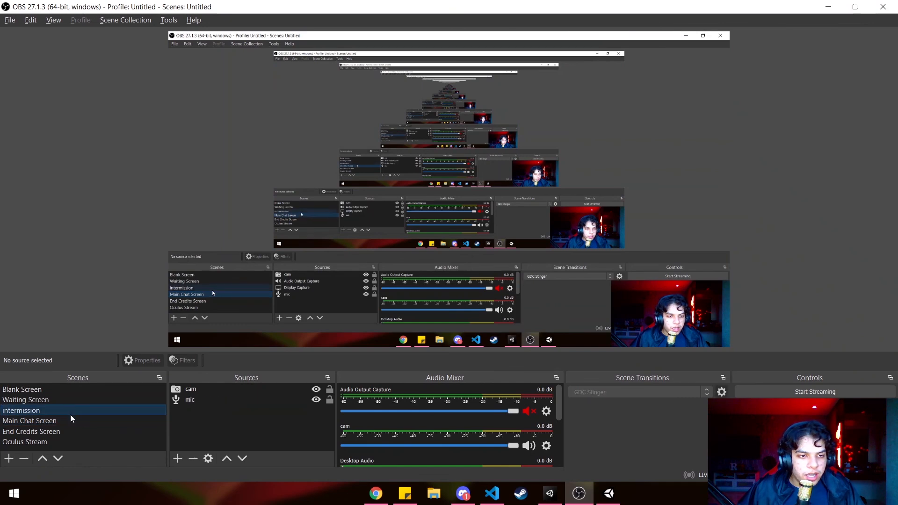